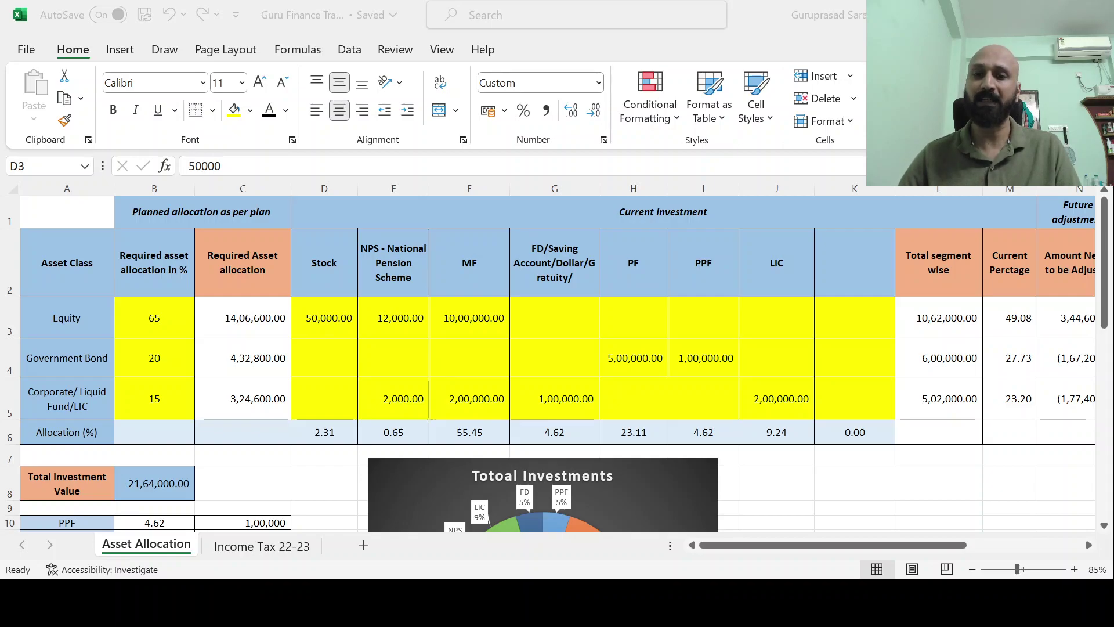
key("alt+Tab")
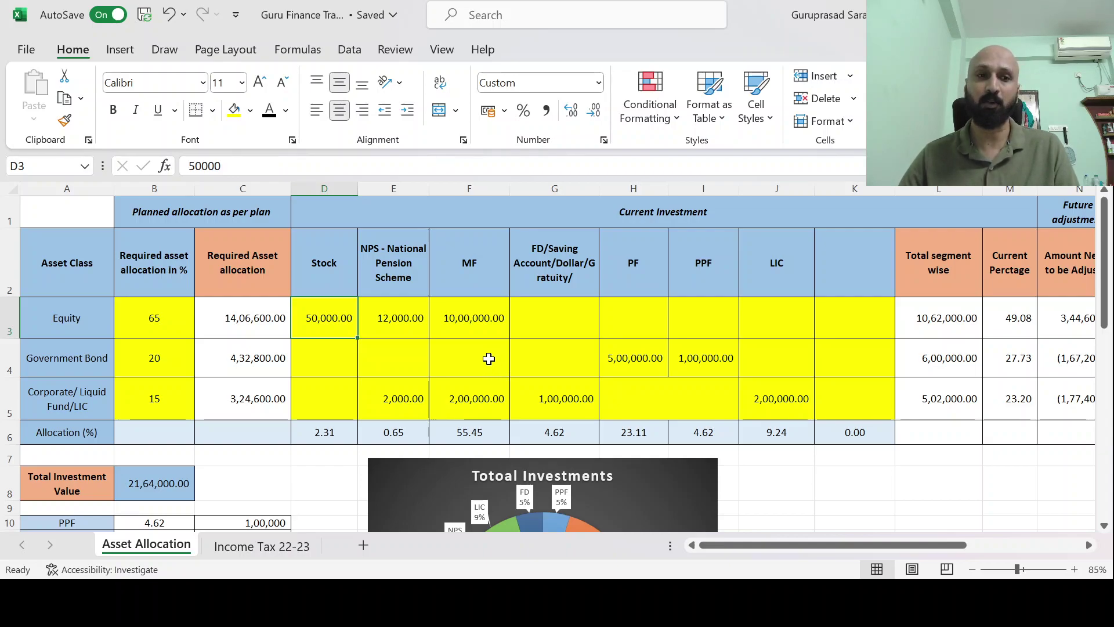
left_click(51, 306)
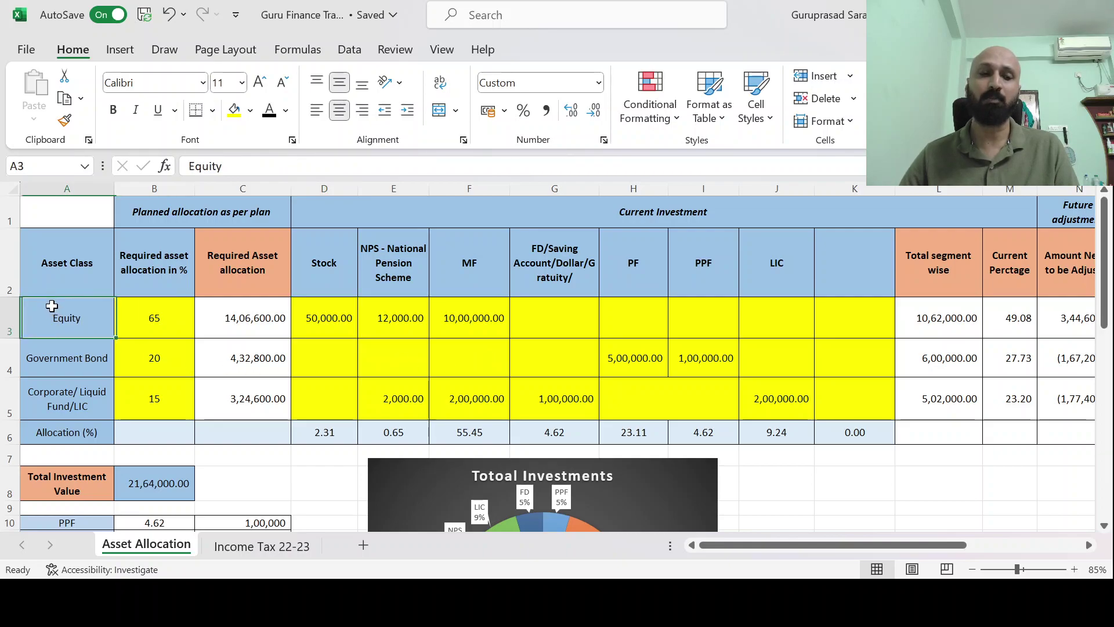
left_click_drag(51, 306, 50, 390)
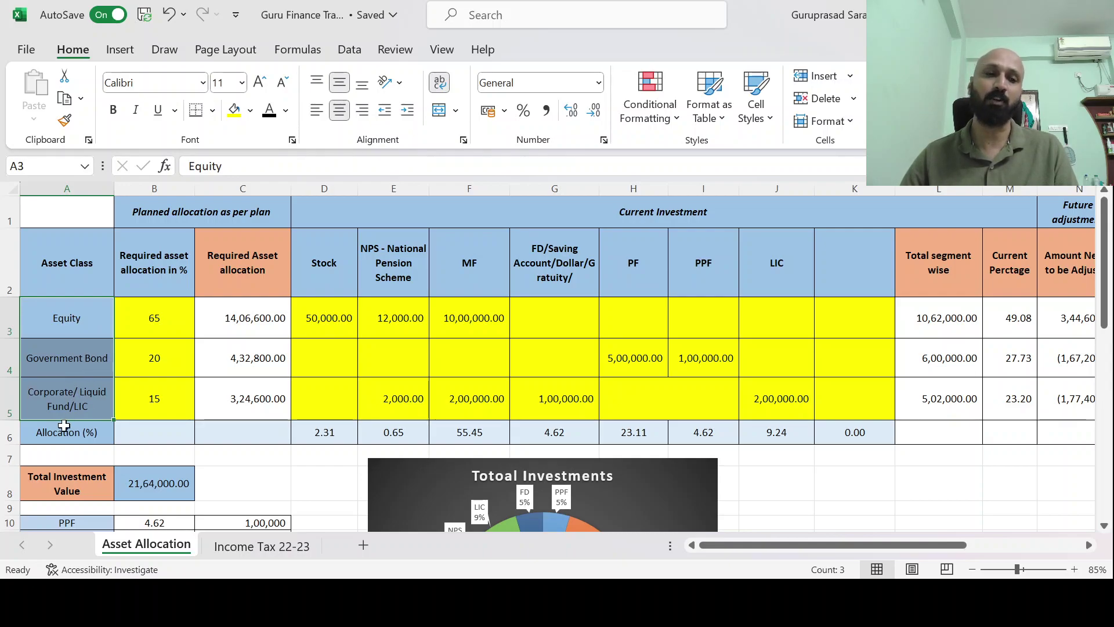
left_click(94, 324)
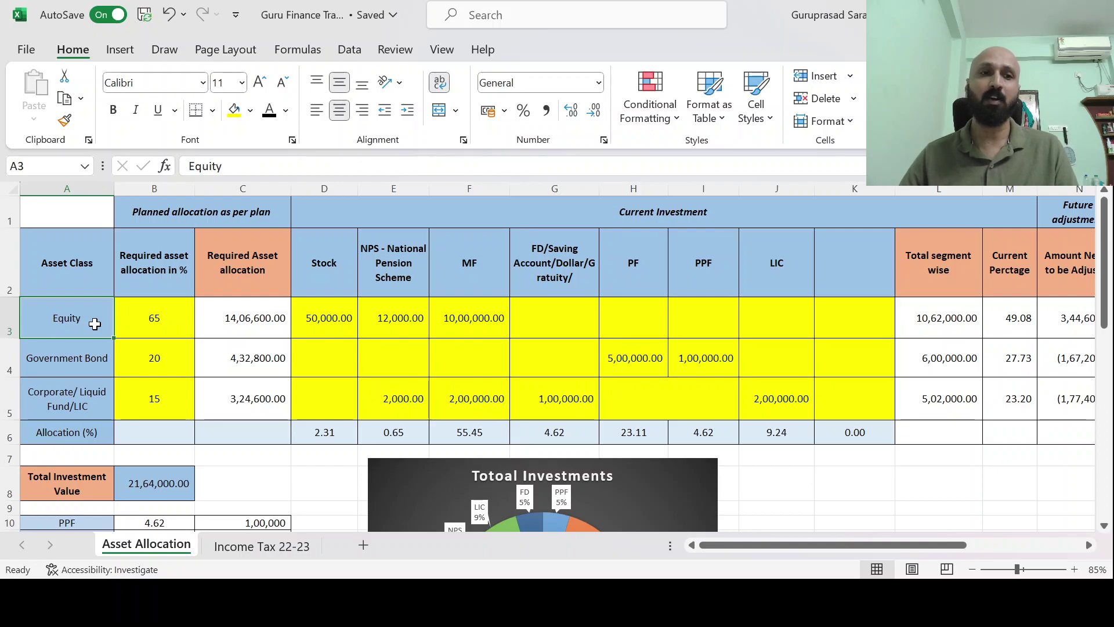
left_click(47, 372)
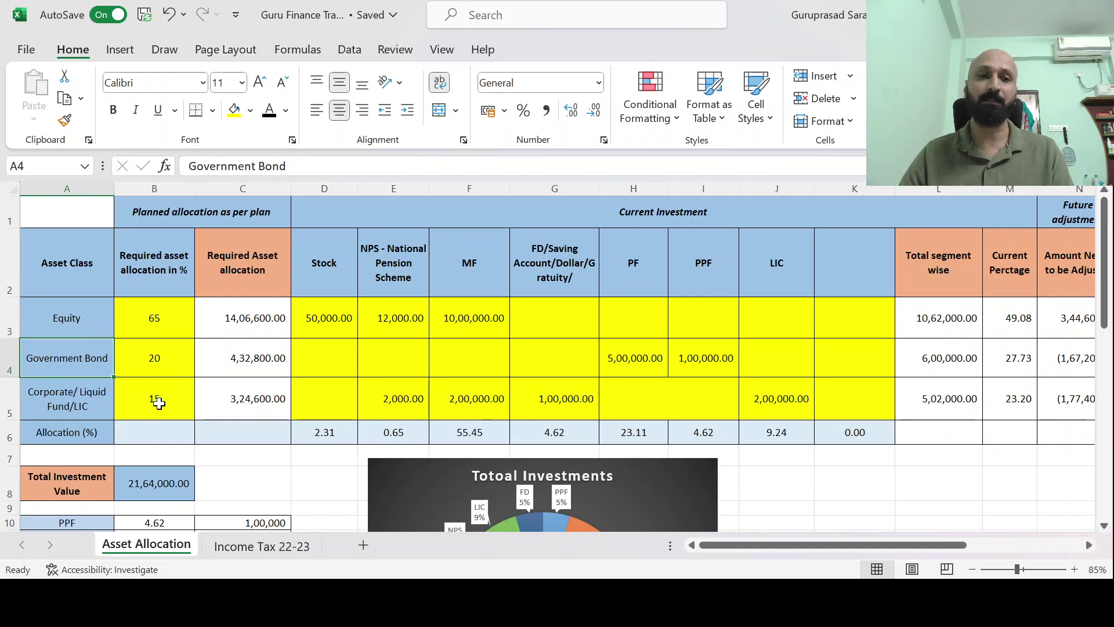
left_click_drag(162, 325, 165, 400)
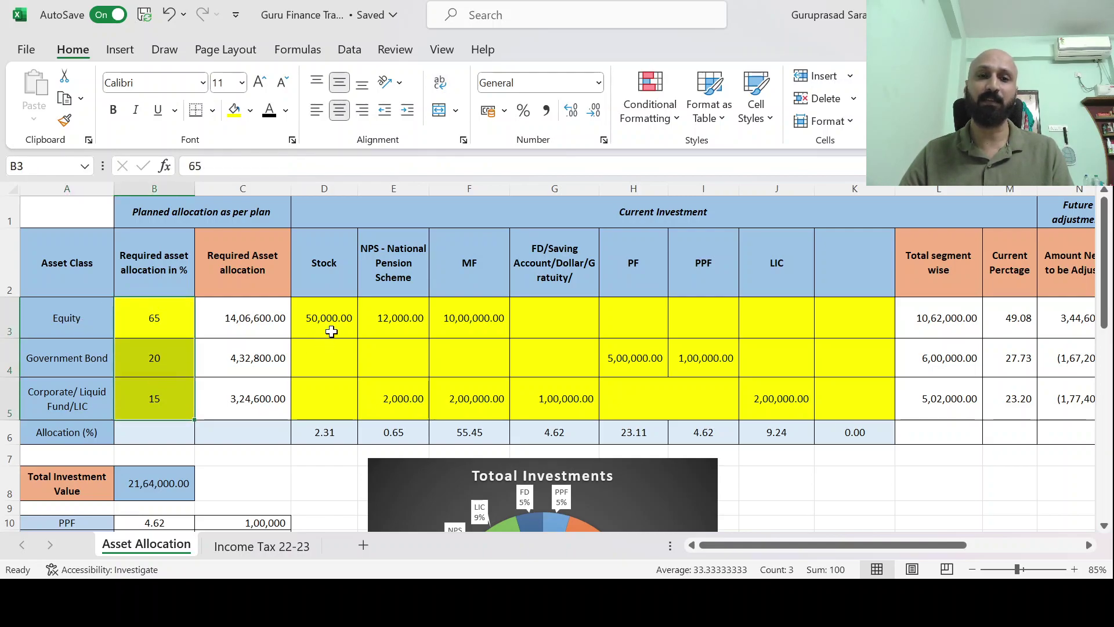
left_click_drag(331, 332, 903, 402)
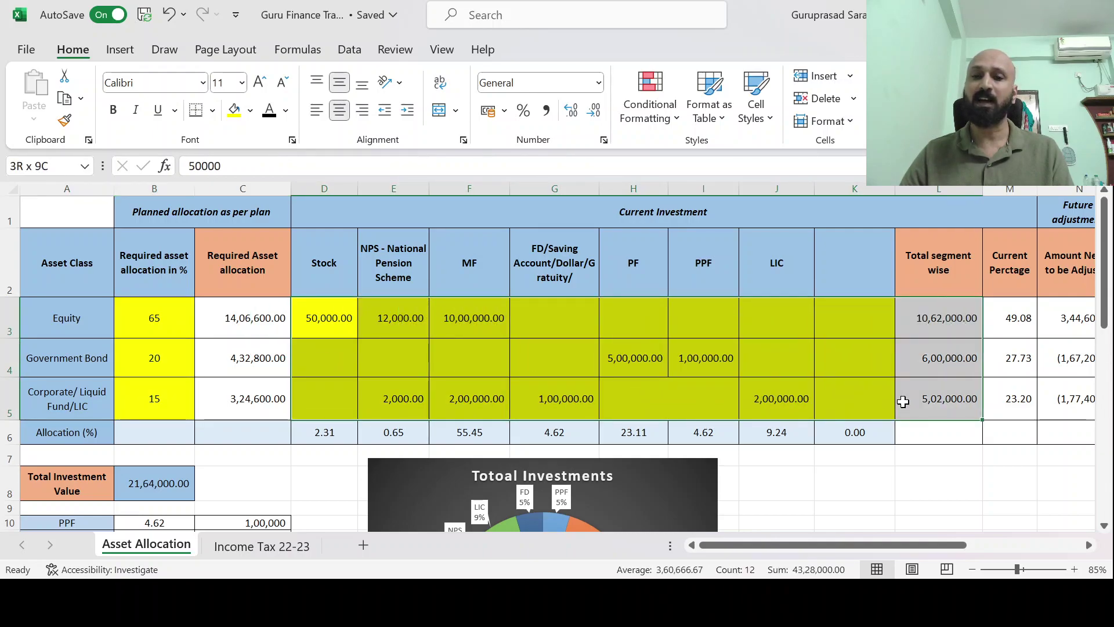
mouse_move(903, 401)
left_mouse_down()
mouse_move(346, 392)
mouse_move(873, 395)
left_mouse_up()
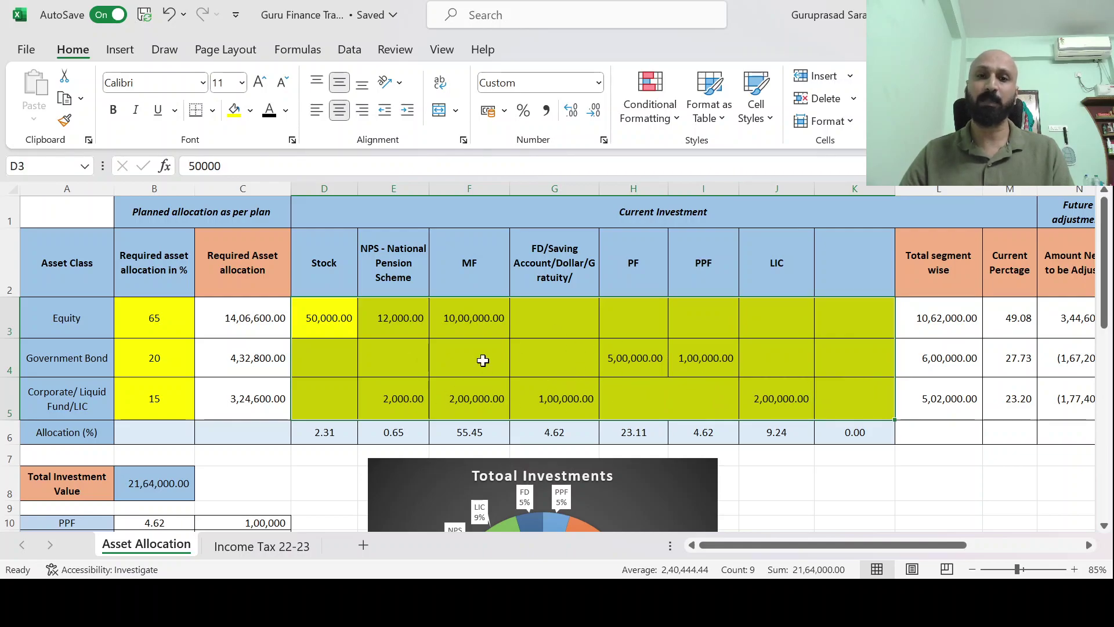
left_click(931, 465)
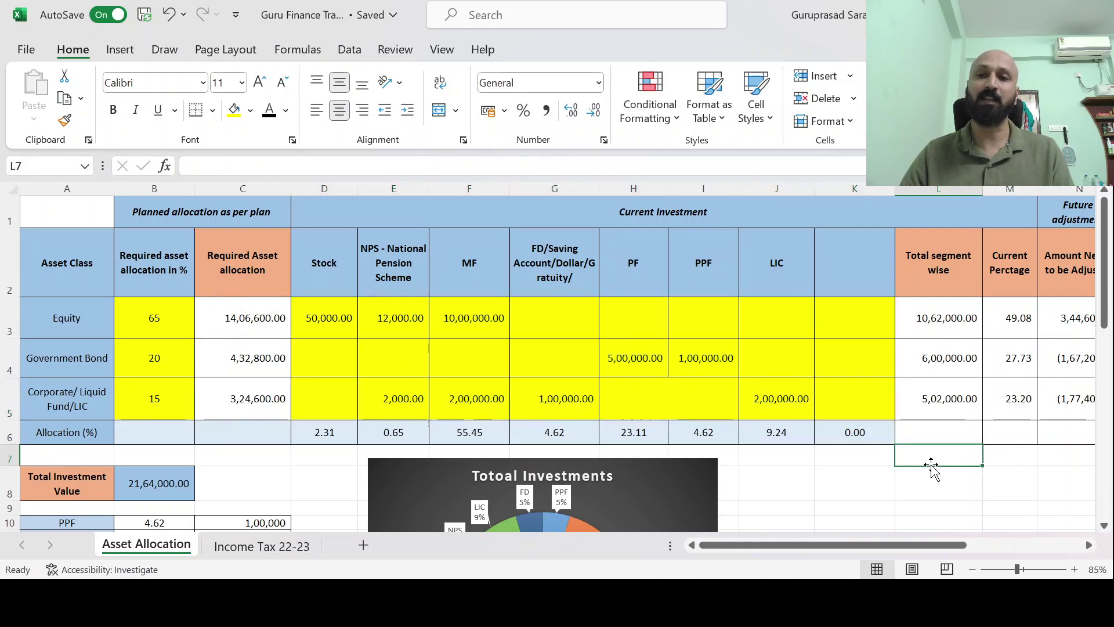
scroll(931, 465, "down", 3)
scroll(931, 464, "down", 1)
scroll(933, 464, "up", 1)
scroll(933, 465, "up", 1)
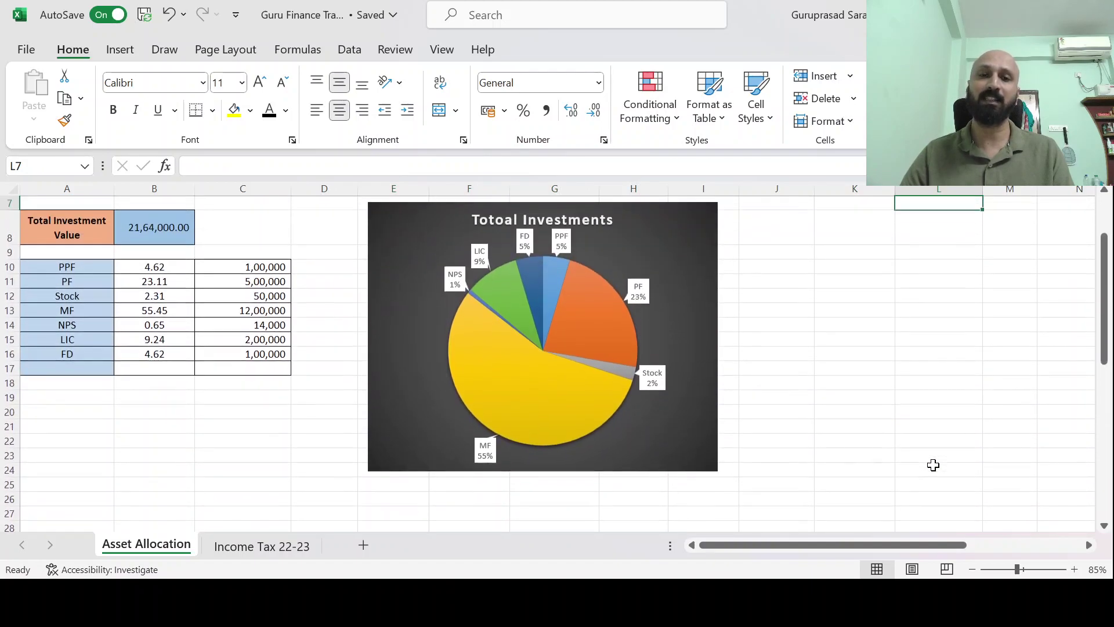
scroll(883, 420, "up", 2)
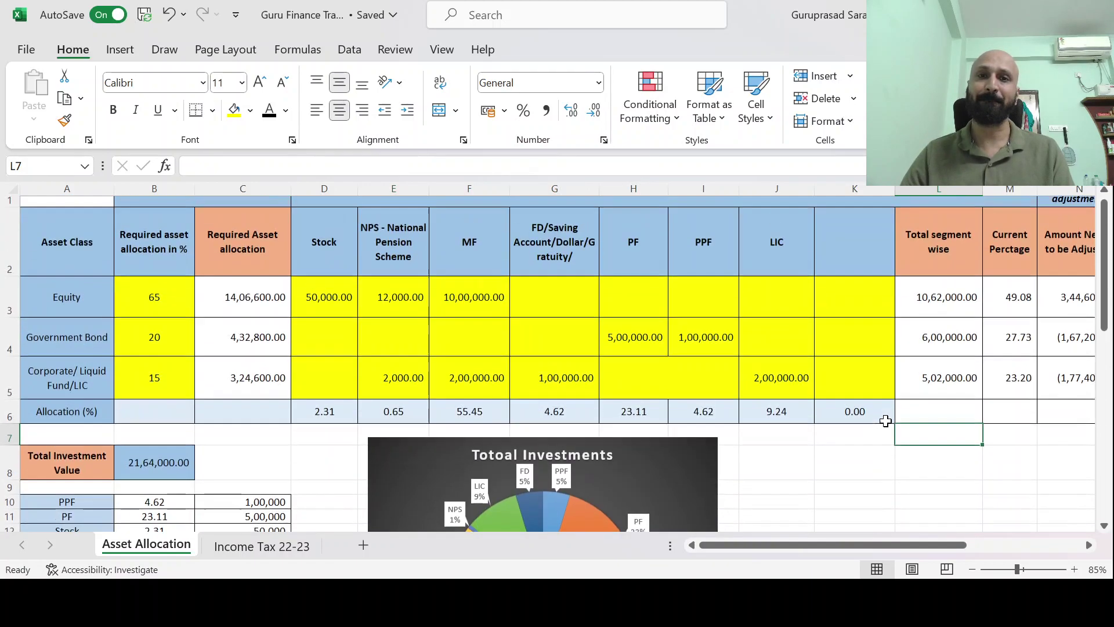
scroll(886, 420, "up", 1)
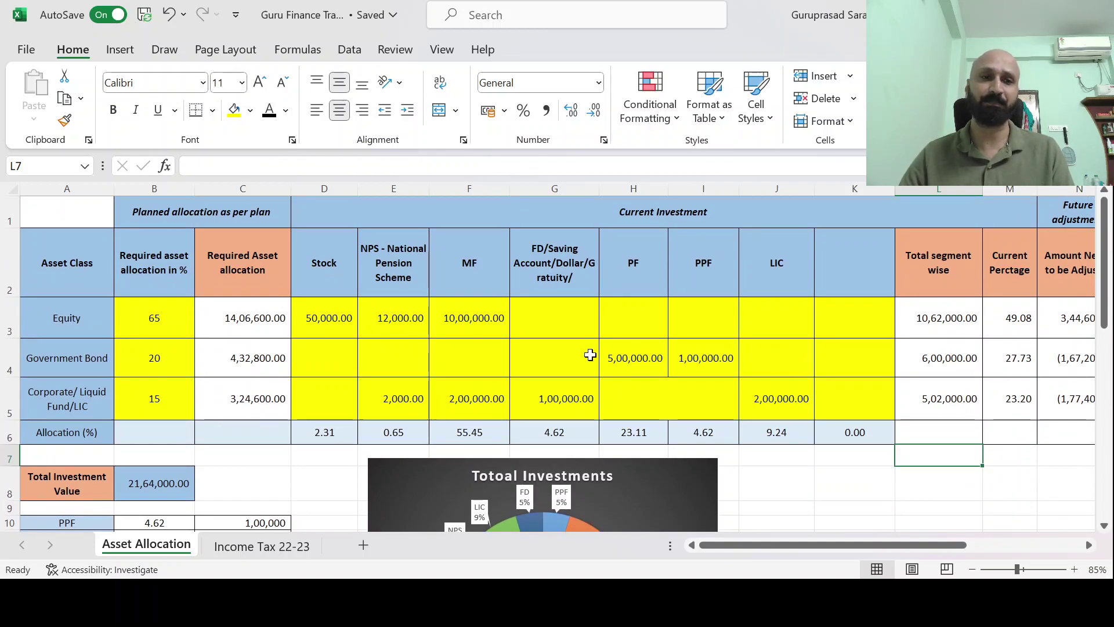
left_click(162, 184)
left_click(151, 271)
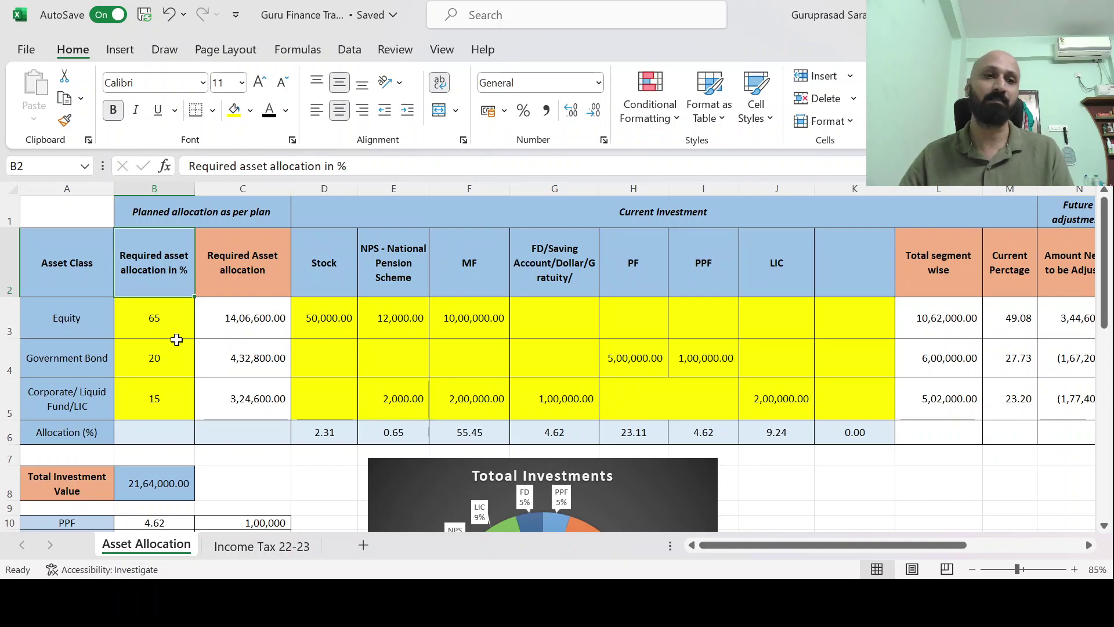
left_click(69, 330)
left_click(152, 324)
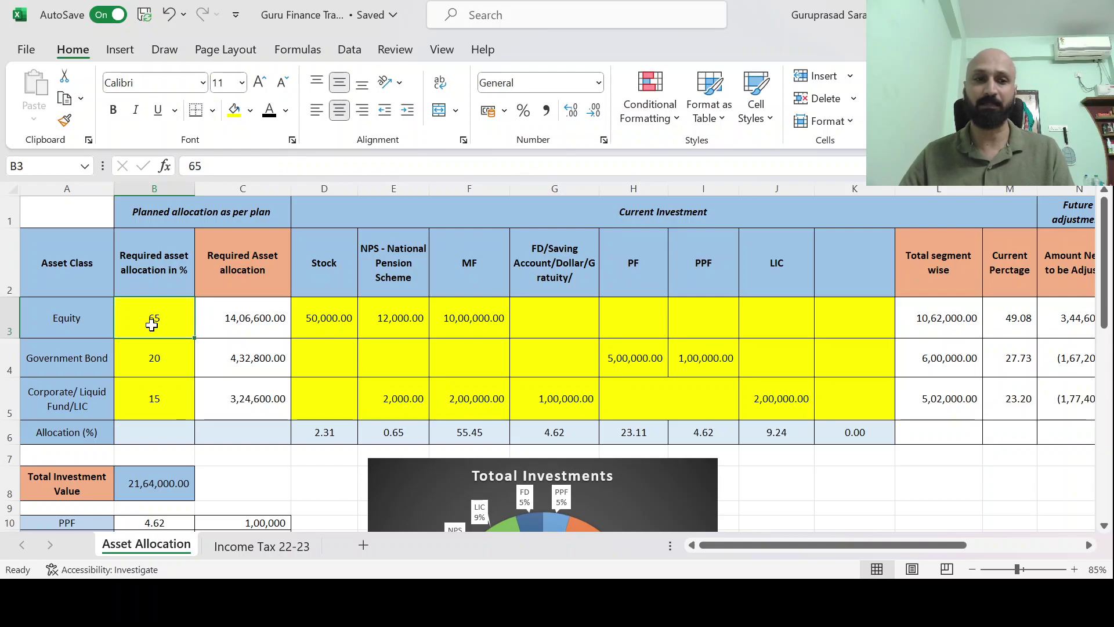
key("Down")
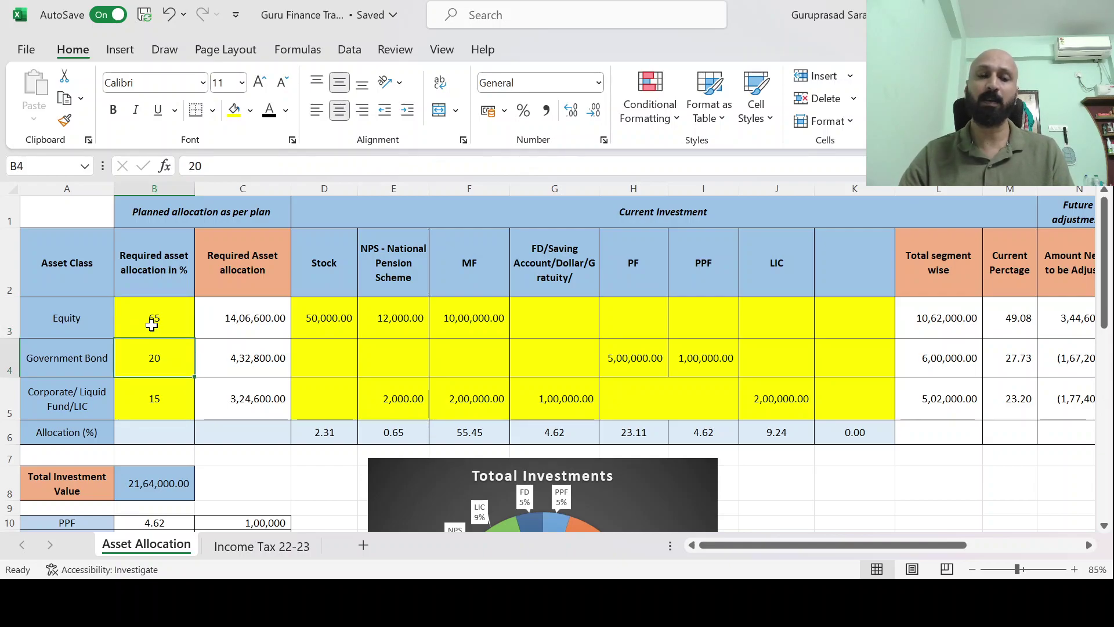
key("Down")
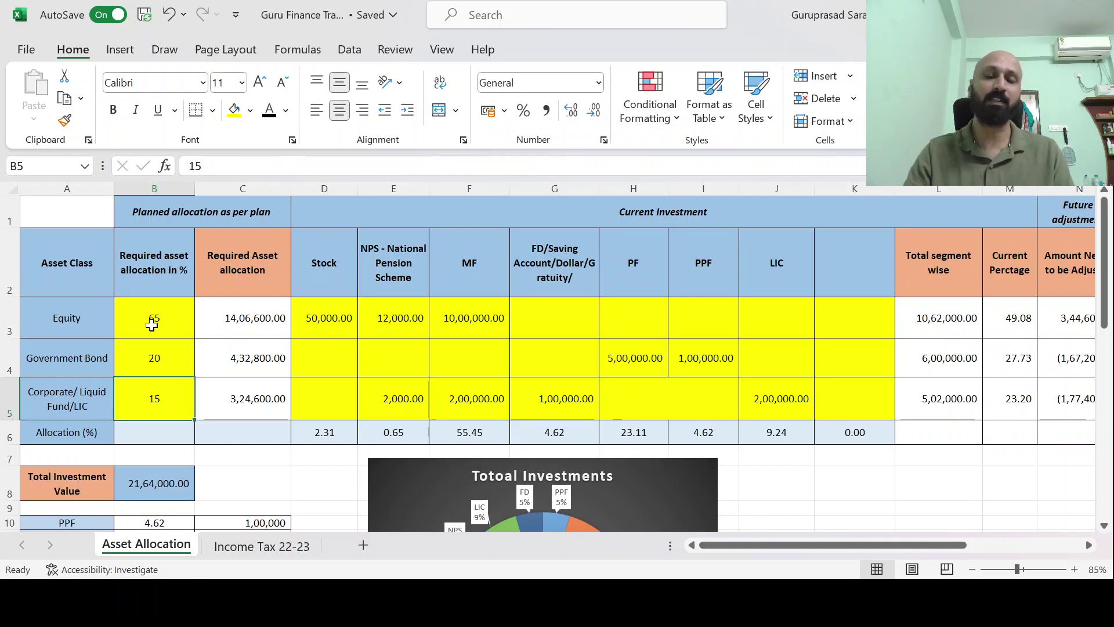
key("Right")
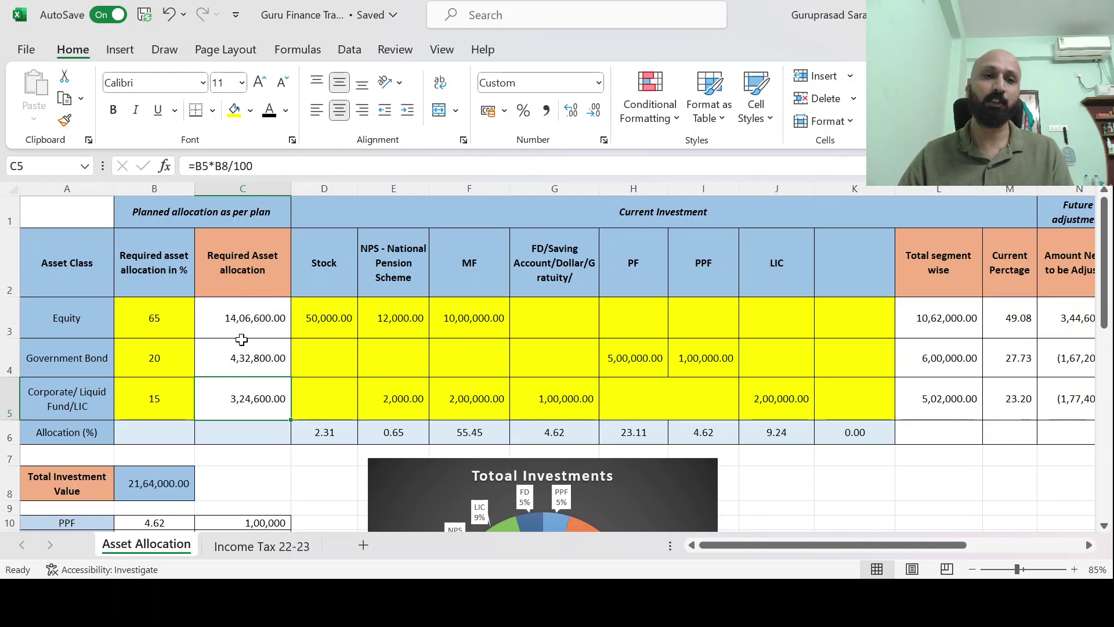
left_click(257, 187)
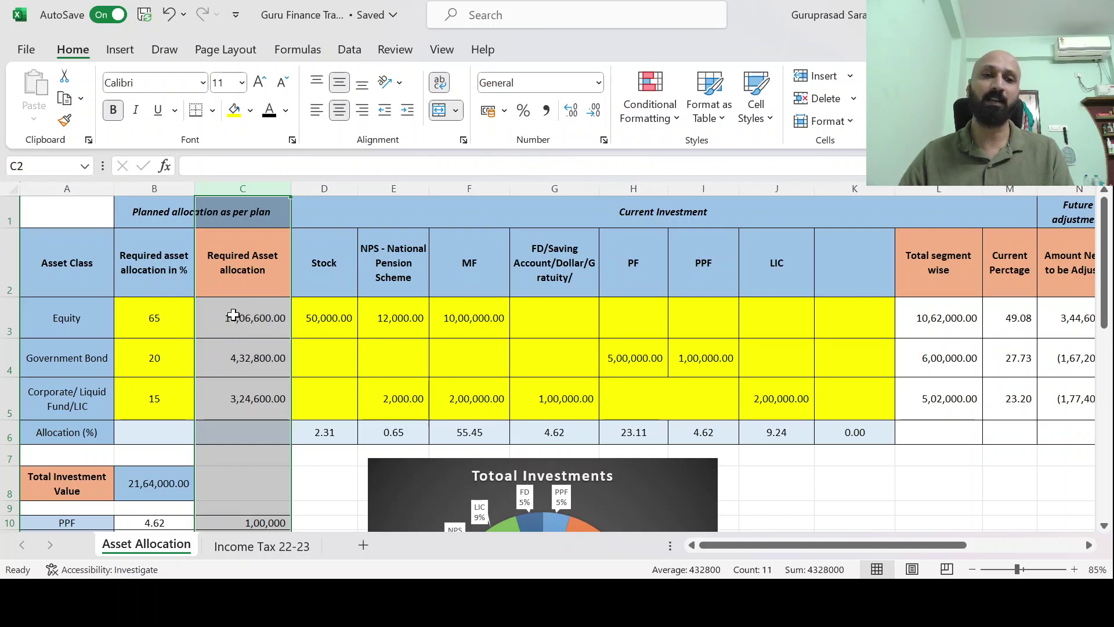
left_click(340, 321)
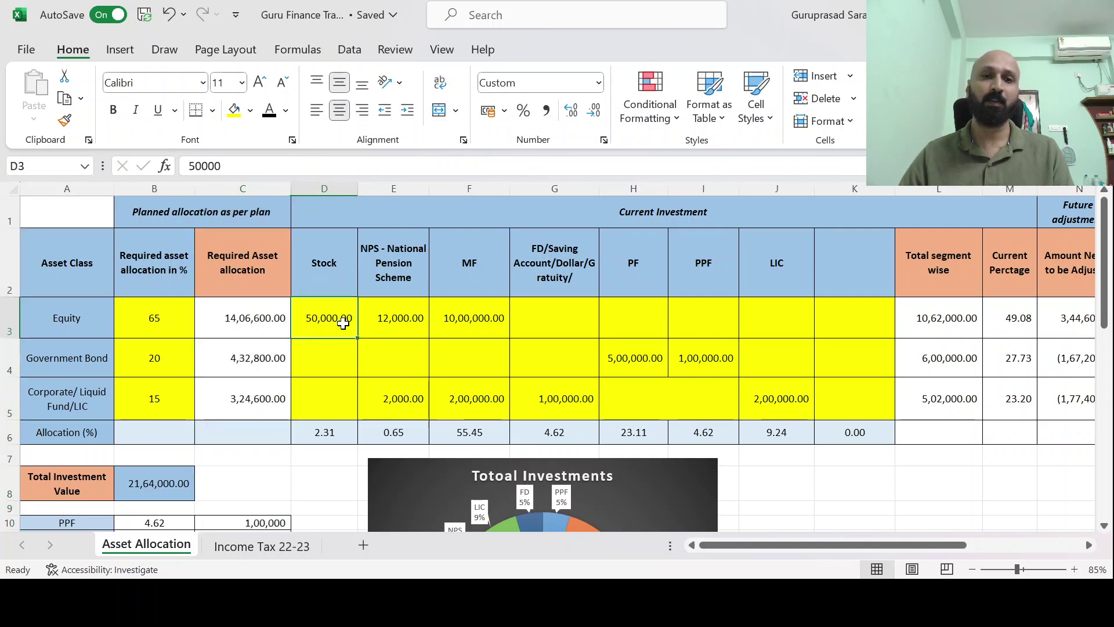
left_click_drag(337, 259, 855, 401)
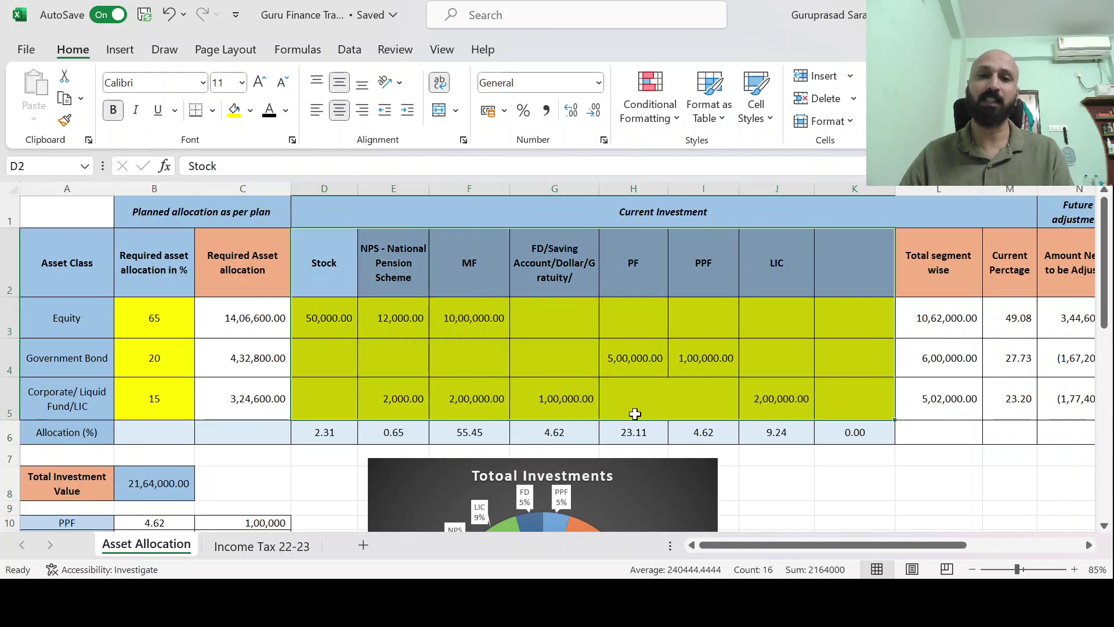
left_click(328, 270)
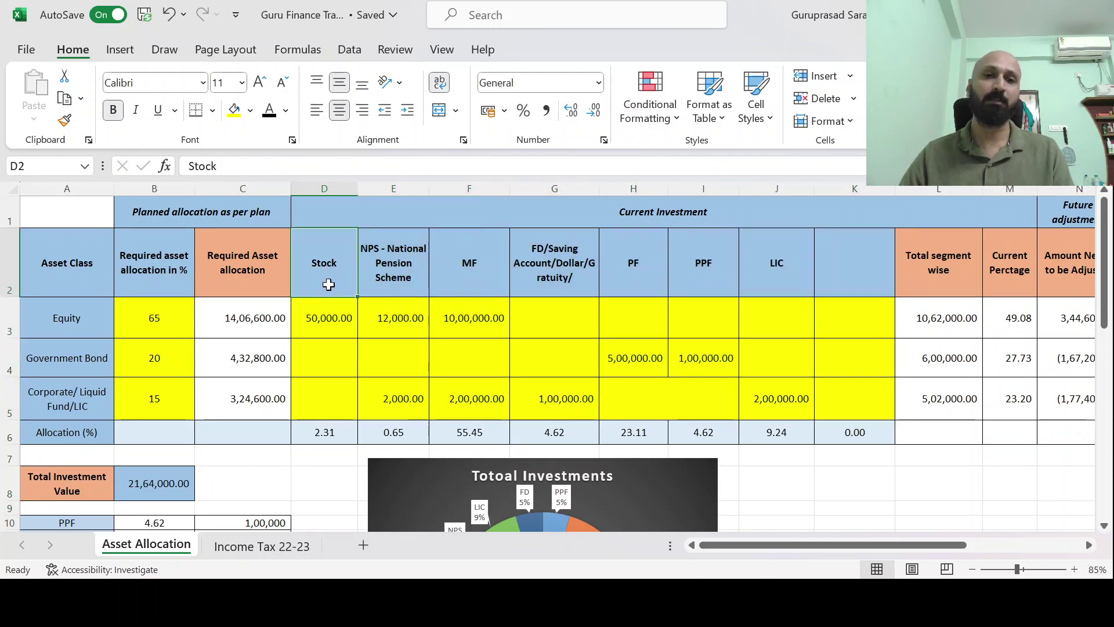
left_click(325, 312)
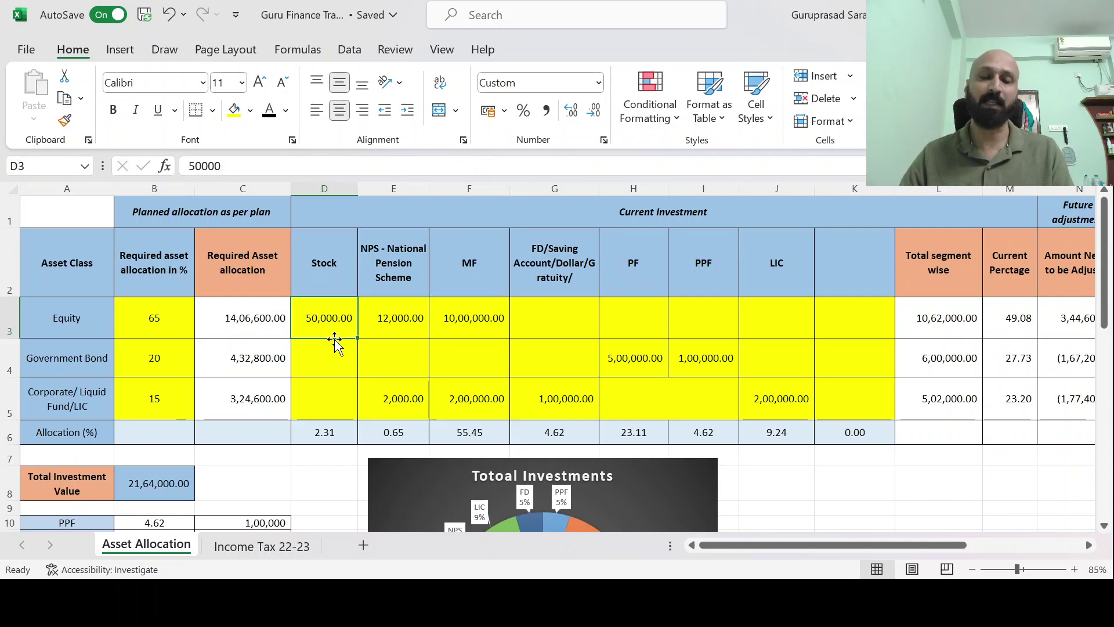
key("Right")
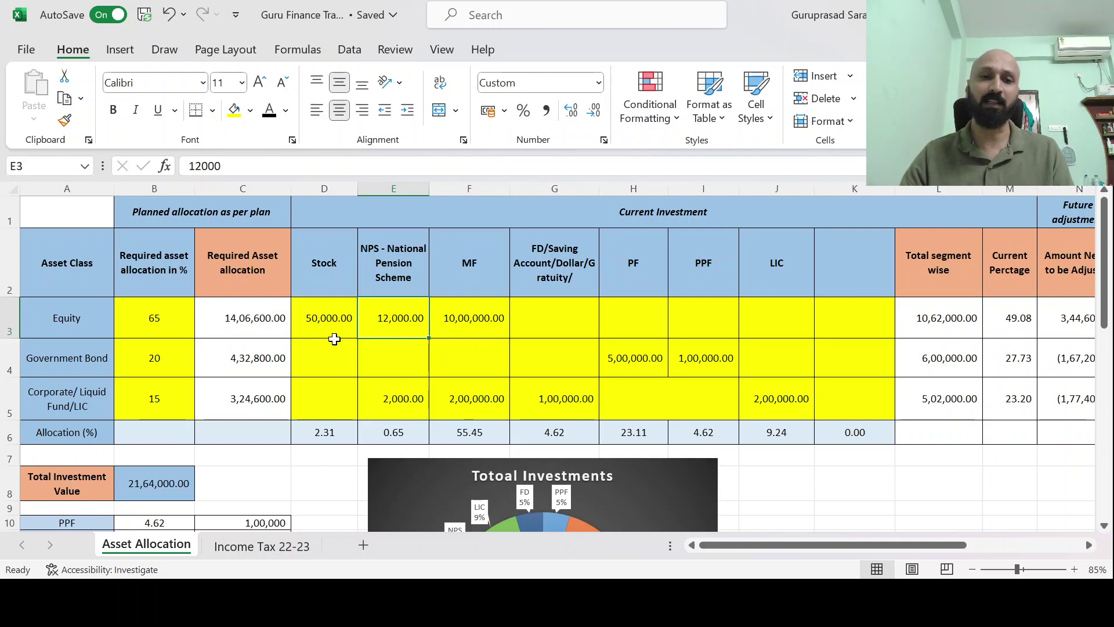
key("Down")
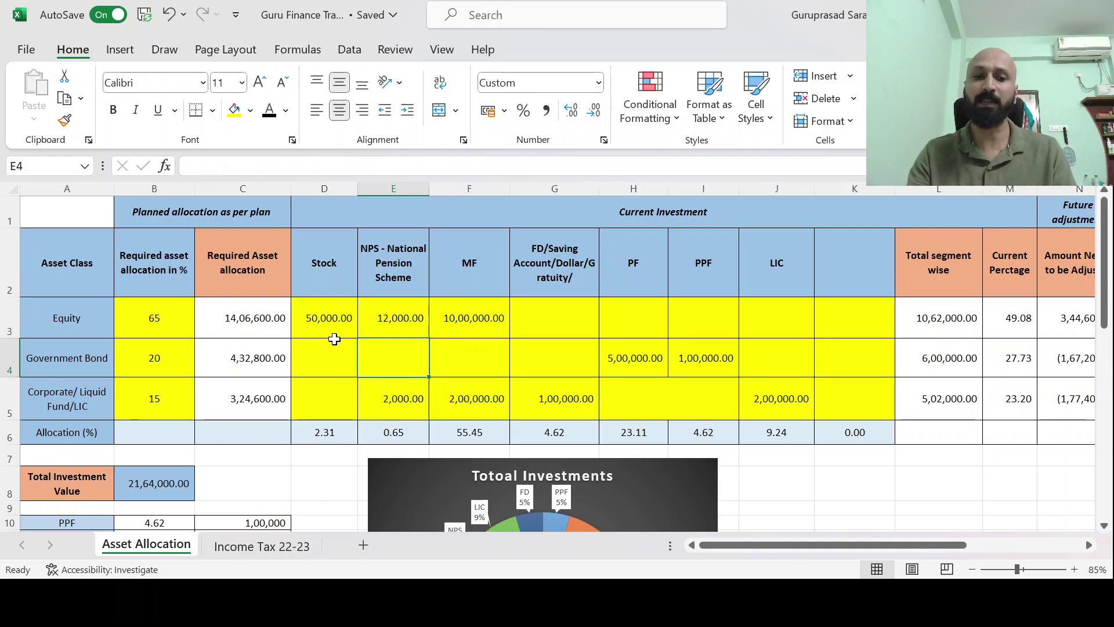
type("5,")
type("000")
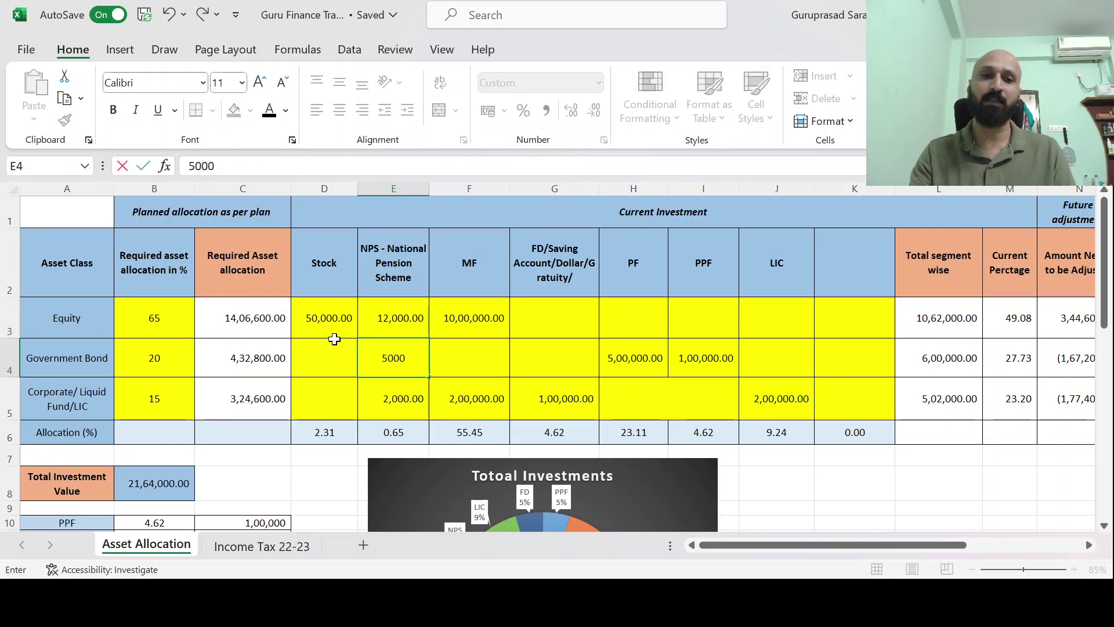
key("Tab")
key("Left")
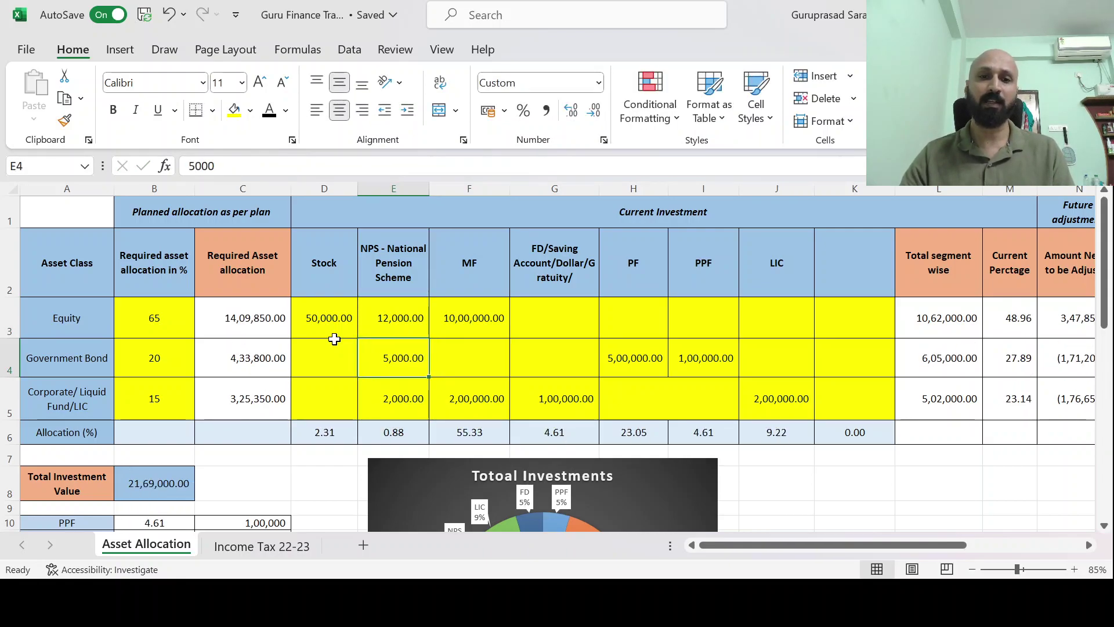
key("Down")
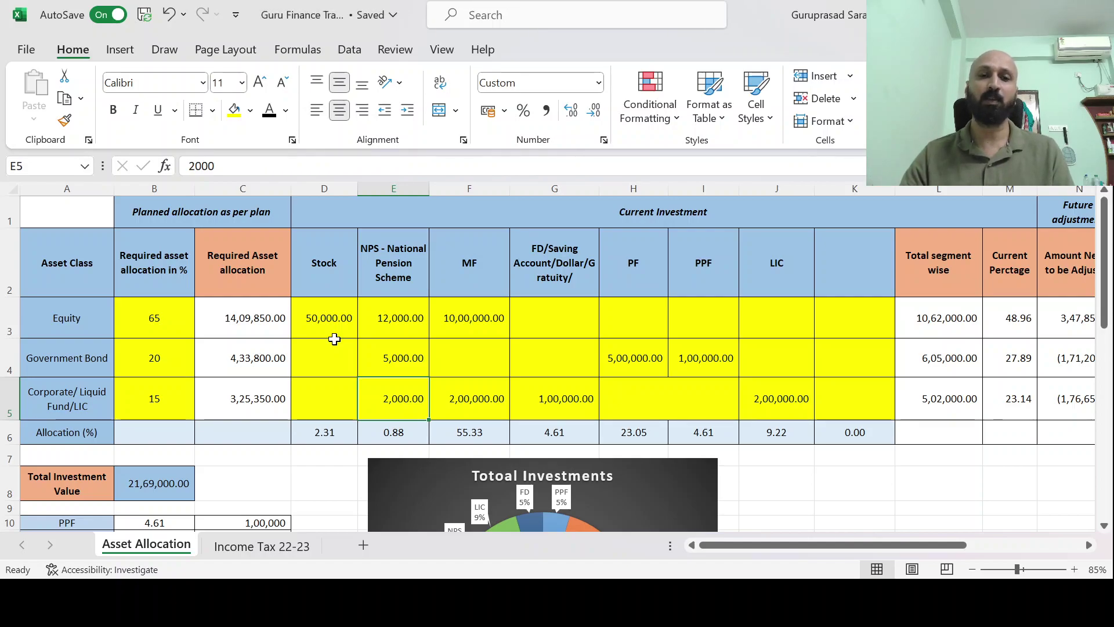
key("Right")
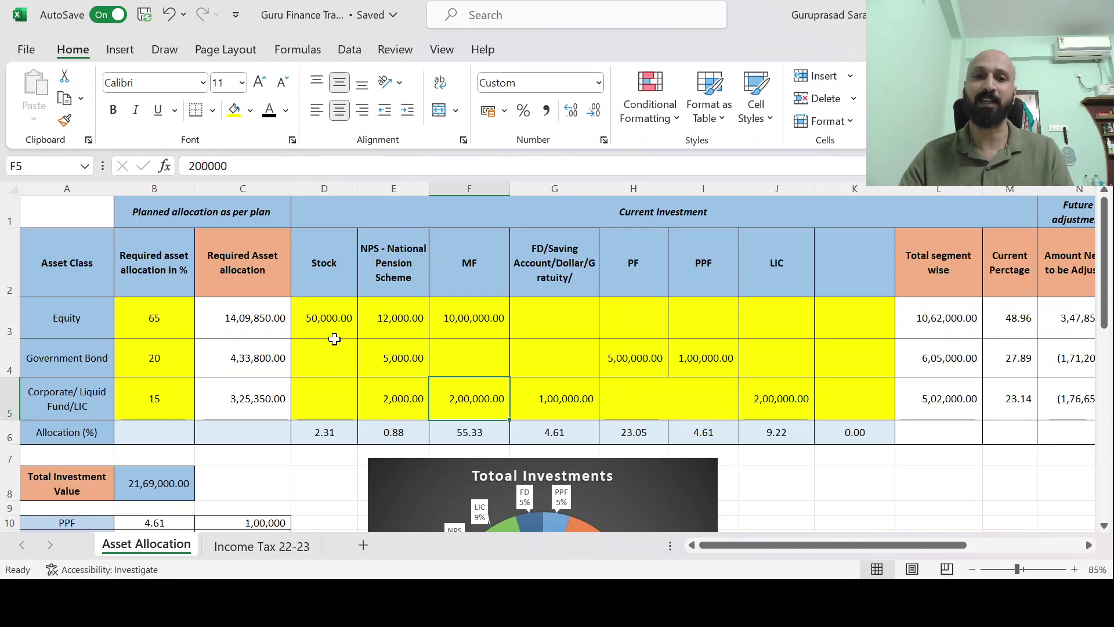
key("Up")
key("Up")
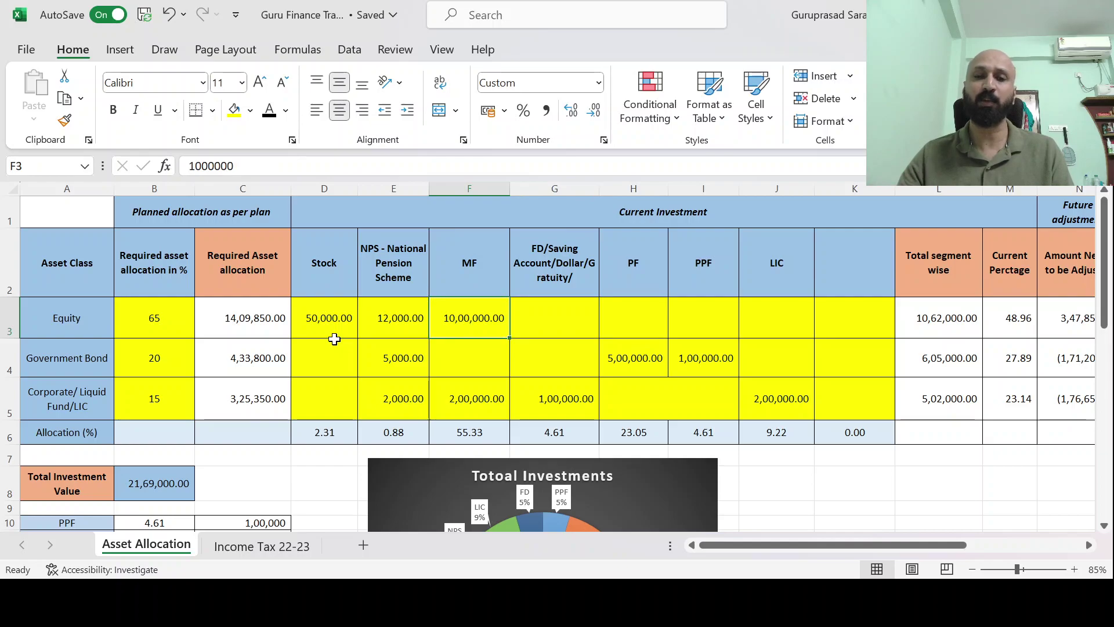
key("Down")
key("Down")
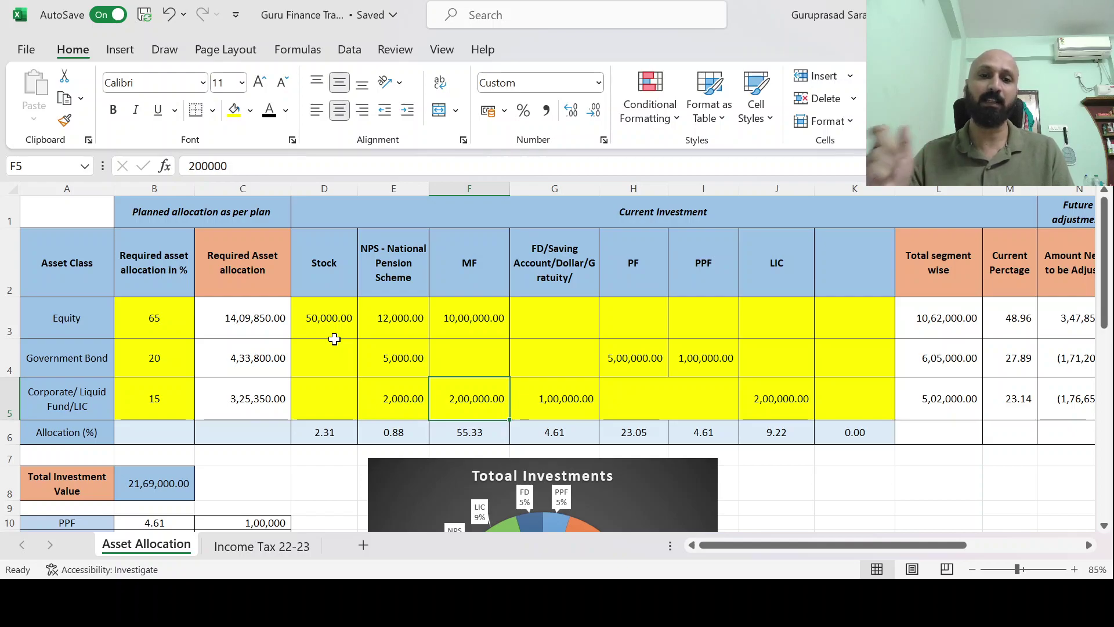
key("Right")
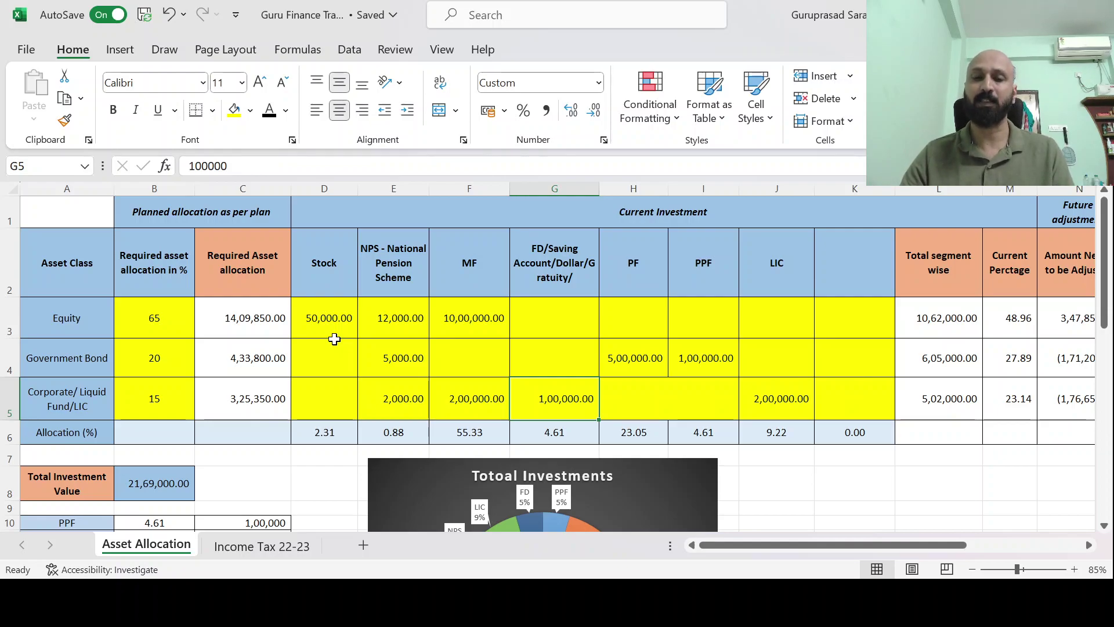
key("Right")
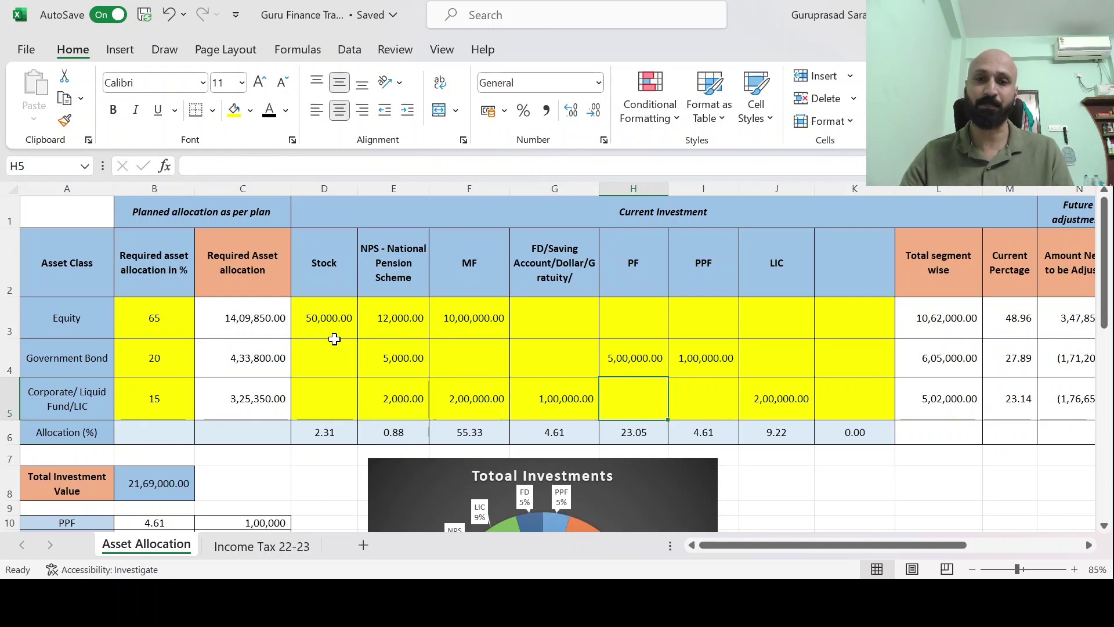
key("Up")
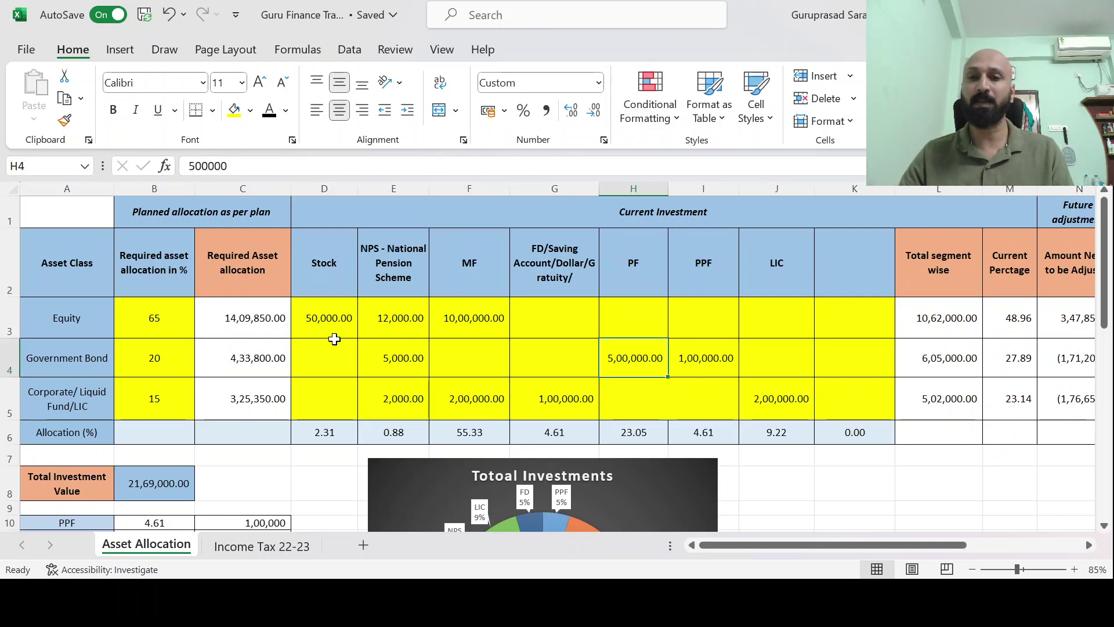
key("Right")
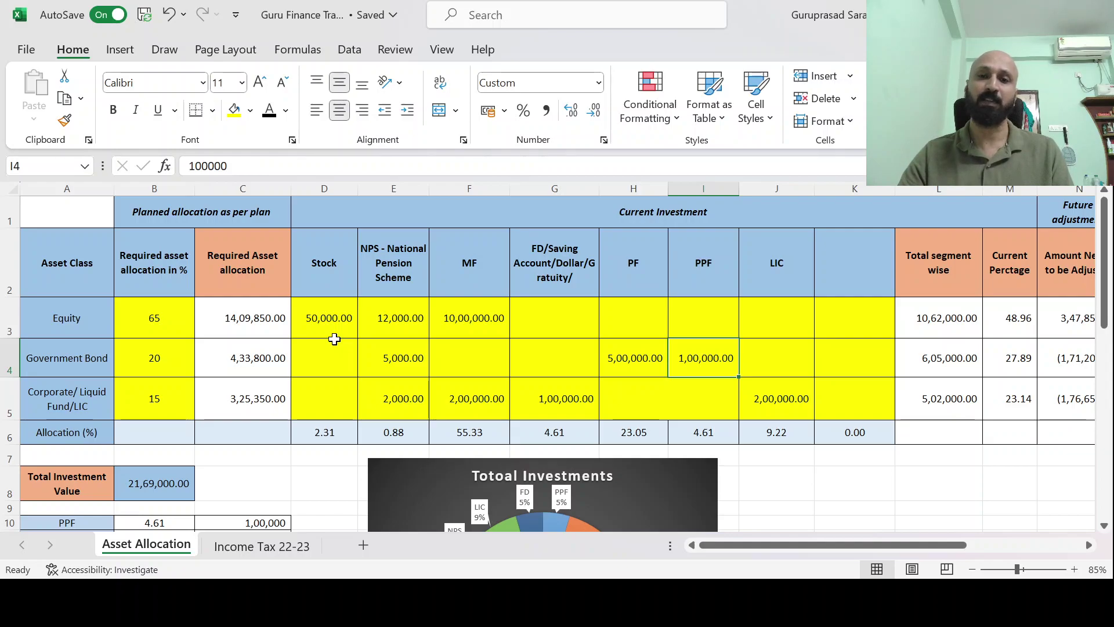
key("Left")
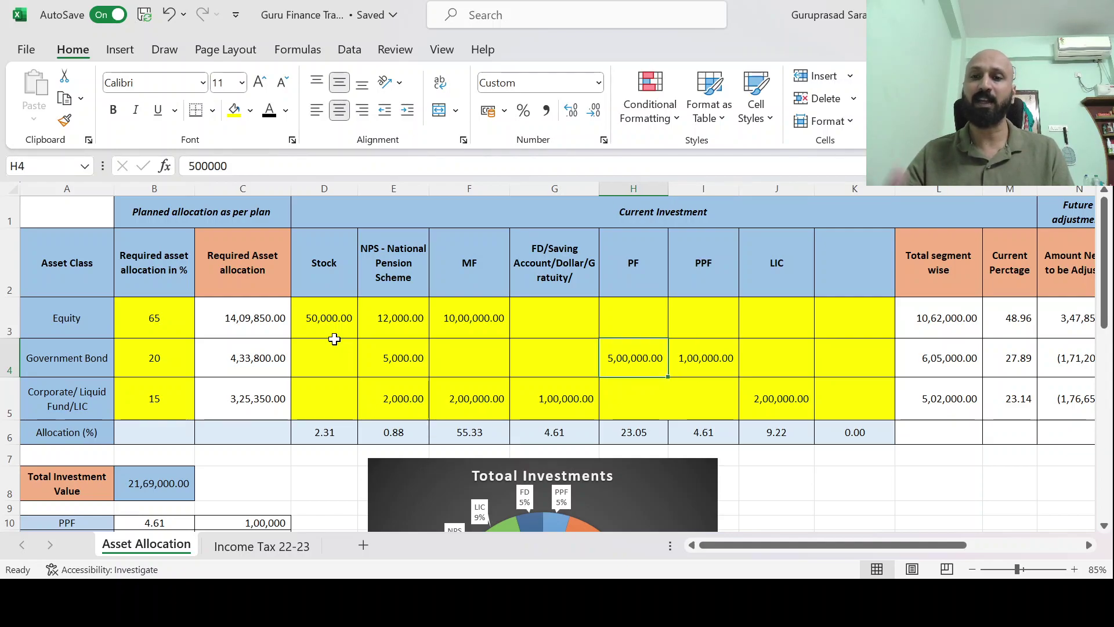
key("Right")
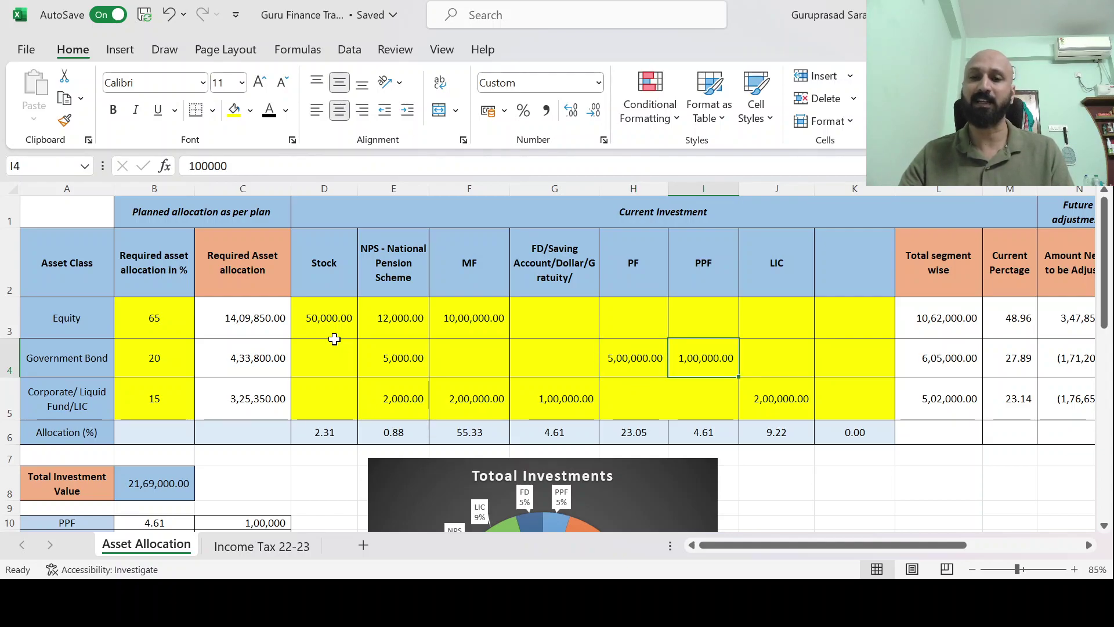
key("Right")
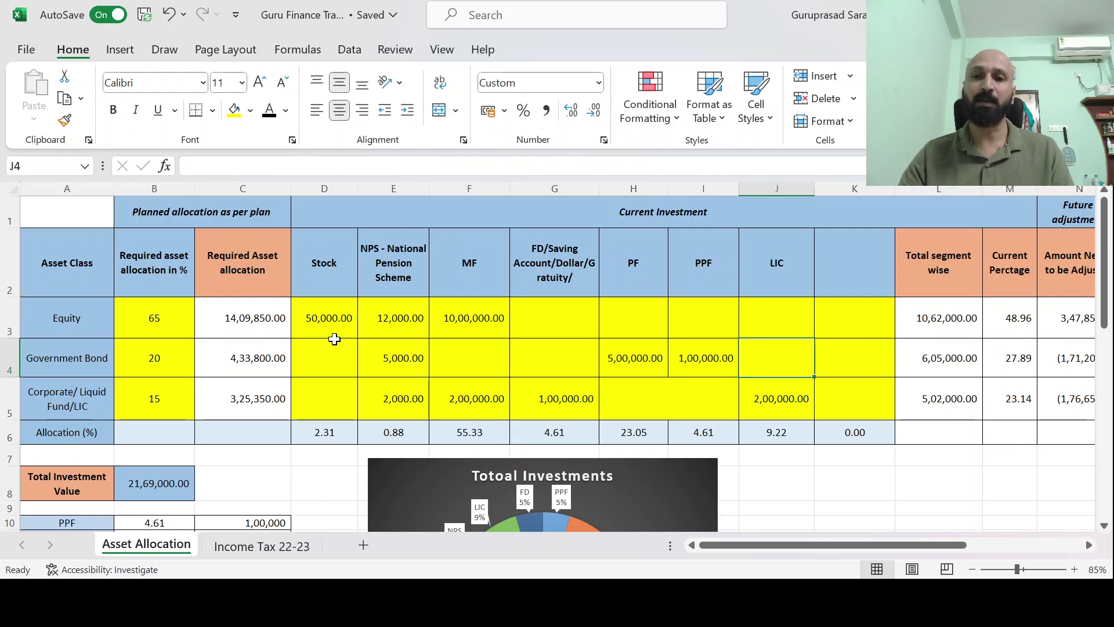
key("Down")
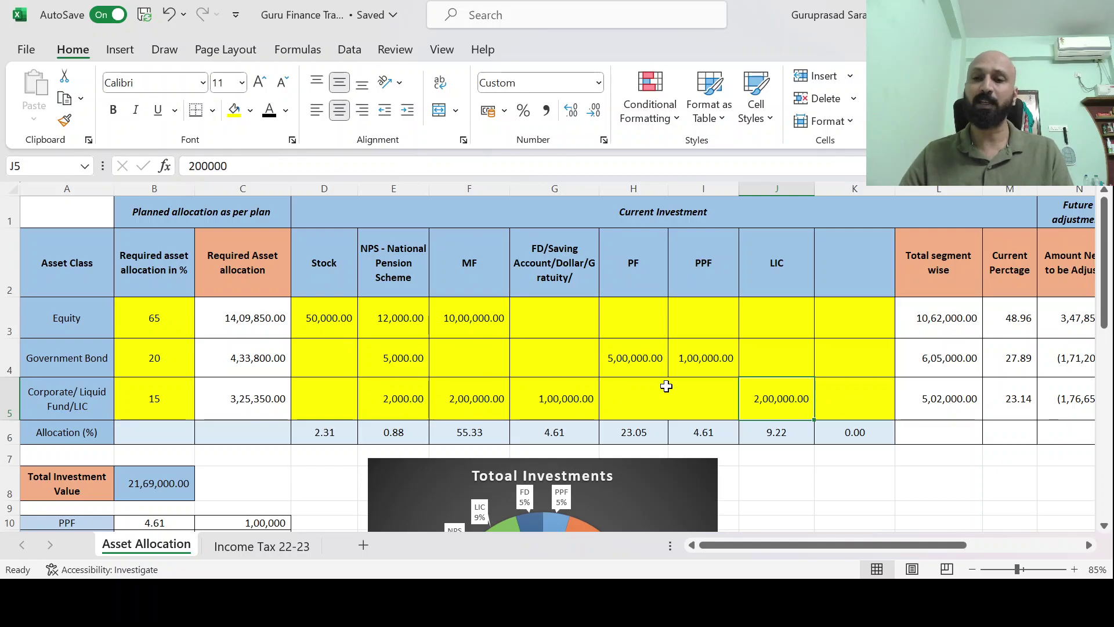
left_click(969, 322)
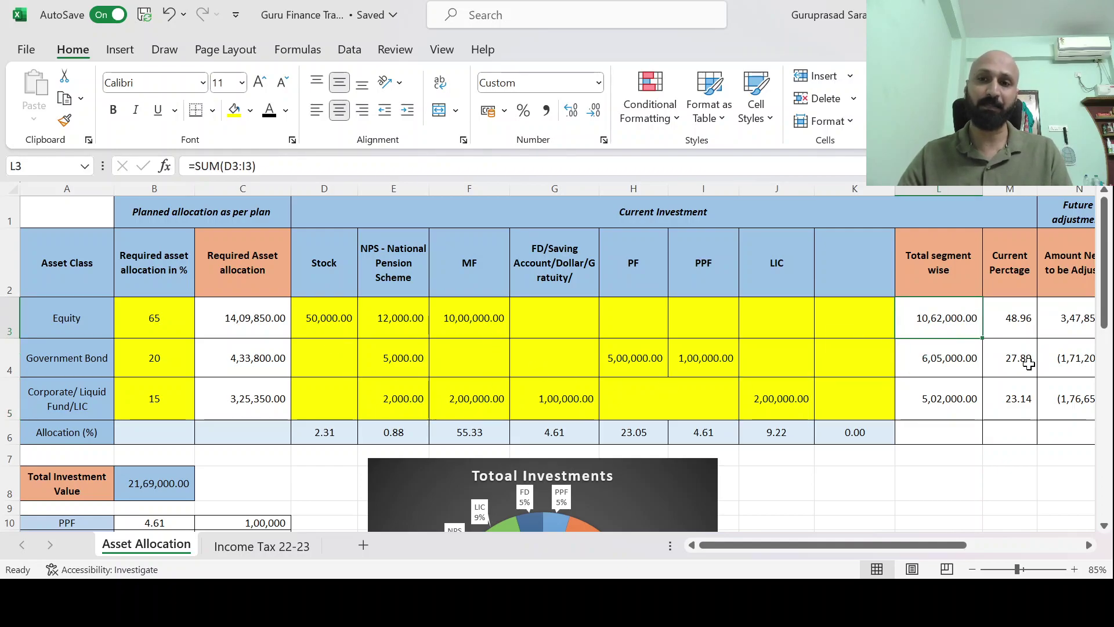
key("Right")
key("Right")
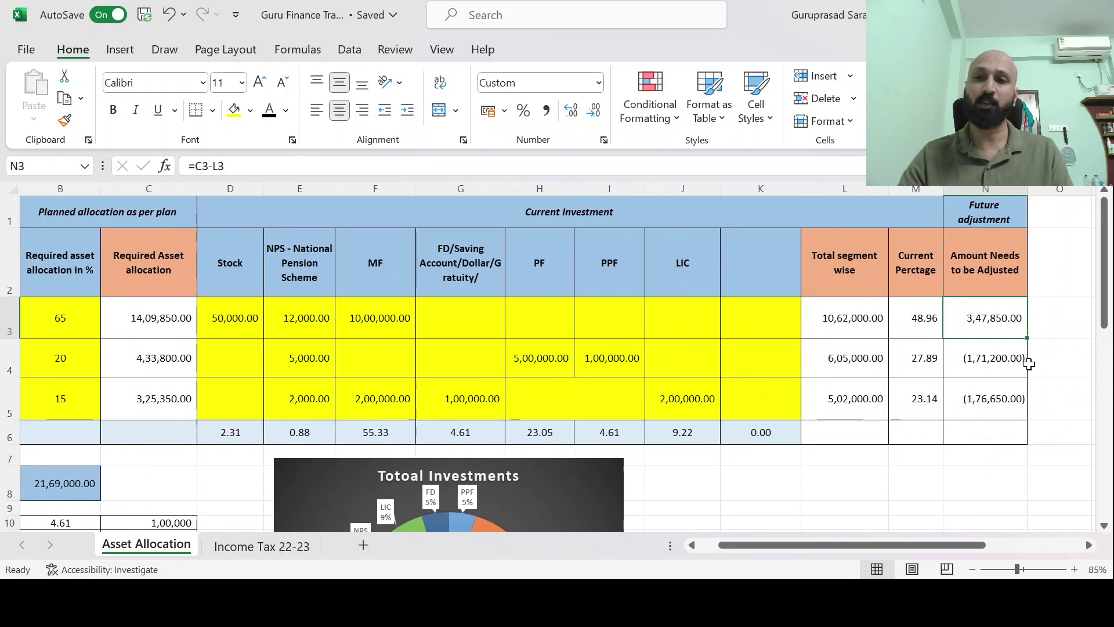
key("Left")
key("Left")
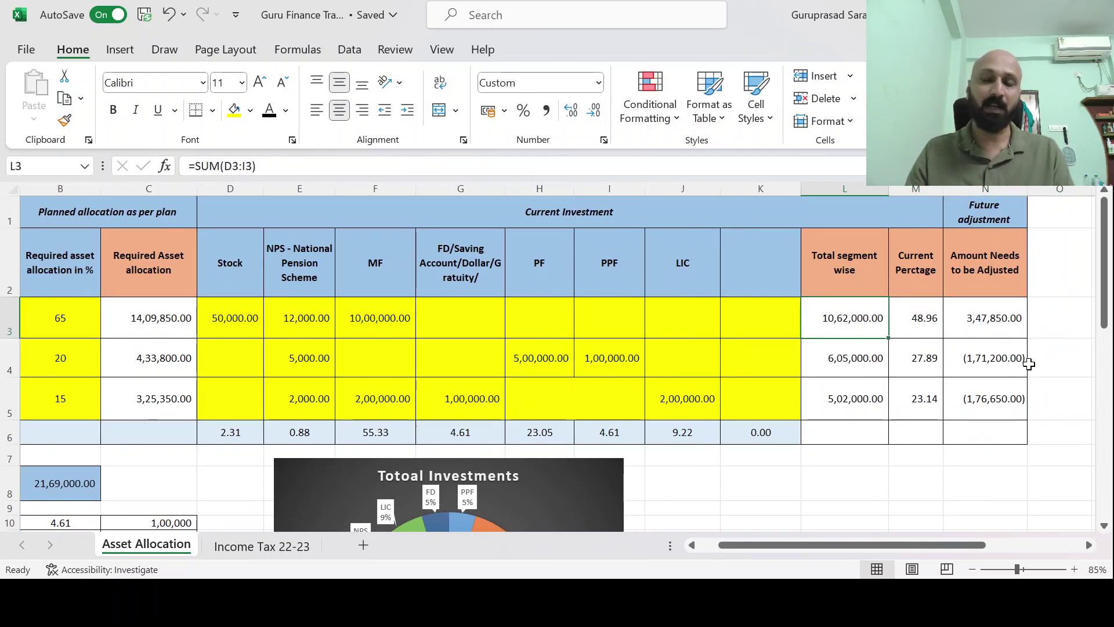
left_click_drag(798, 546, 779, 549)
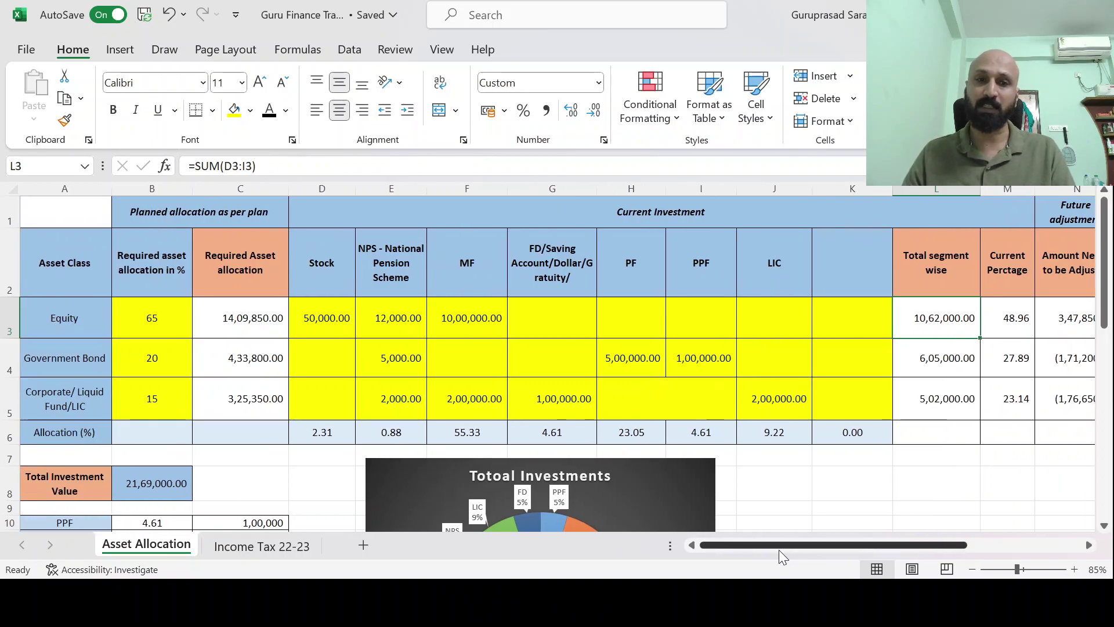
scroll(987, 444, "down", 1, "ctrl")
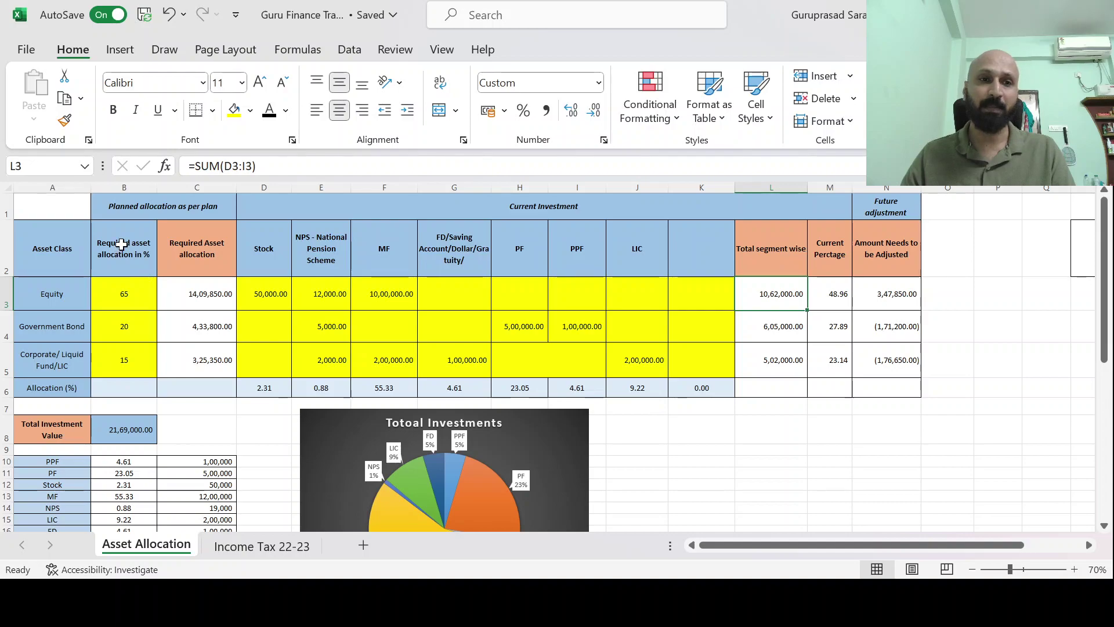
left_click(152, 269)
key("Down")
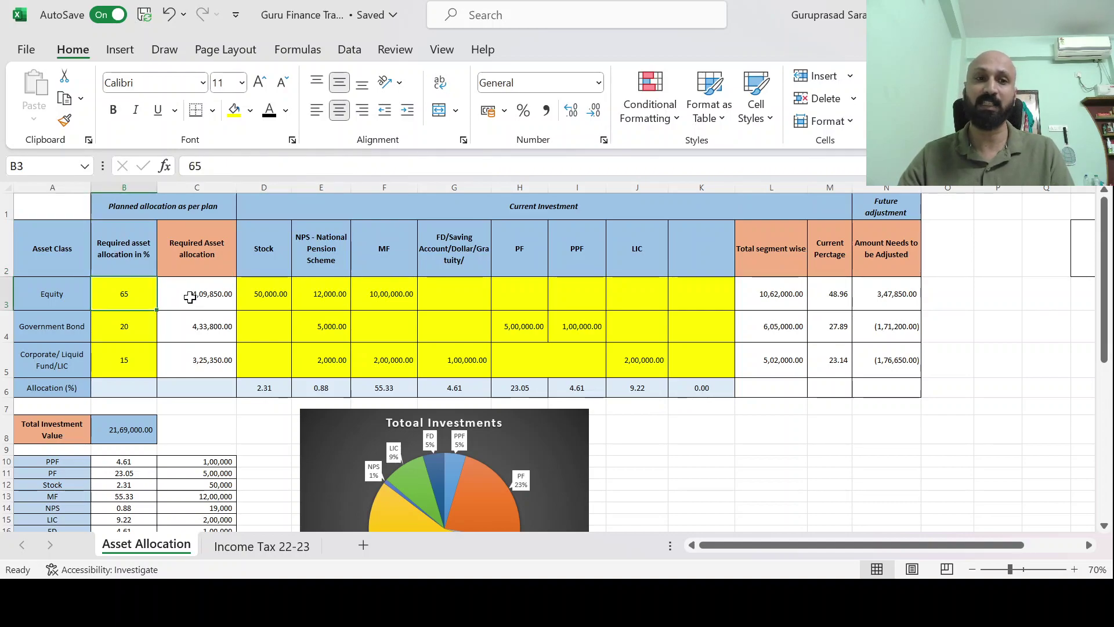
key("Right")
key("Right")
key("Right")
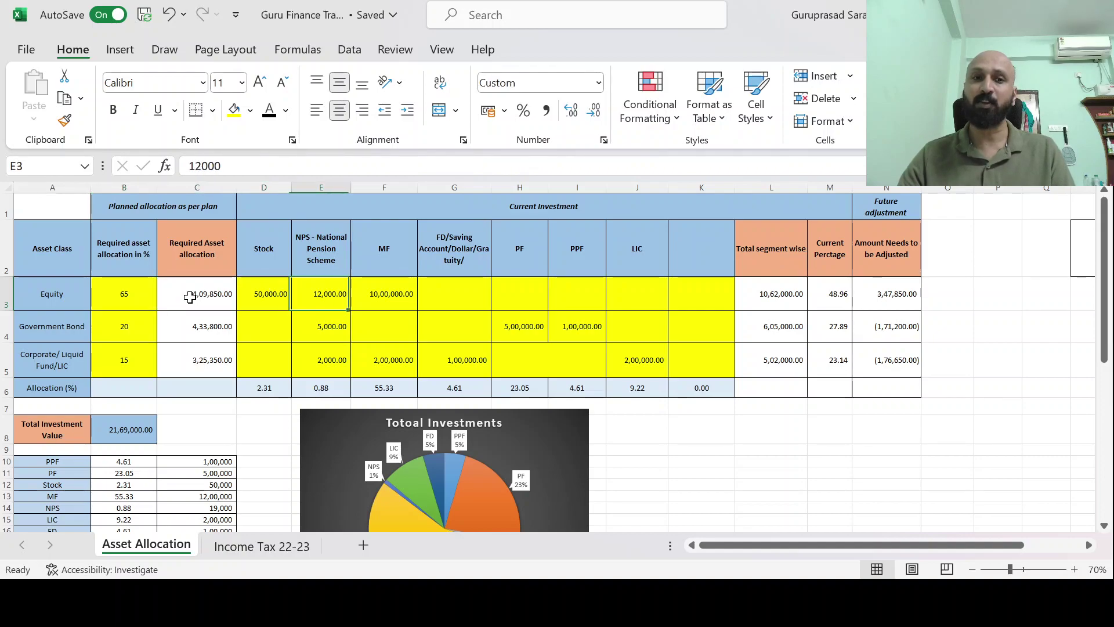
key("Left")
key("Right")
key("Right")
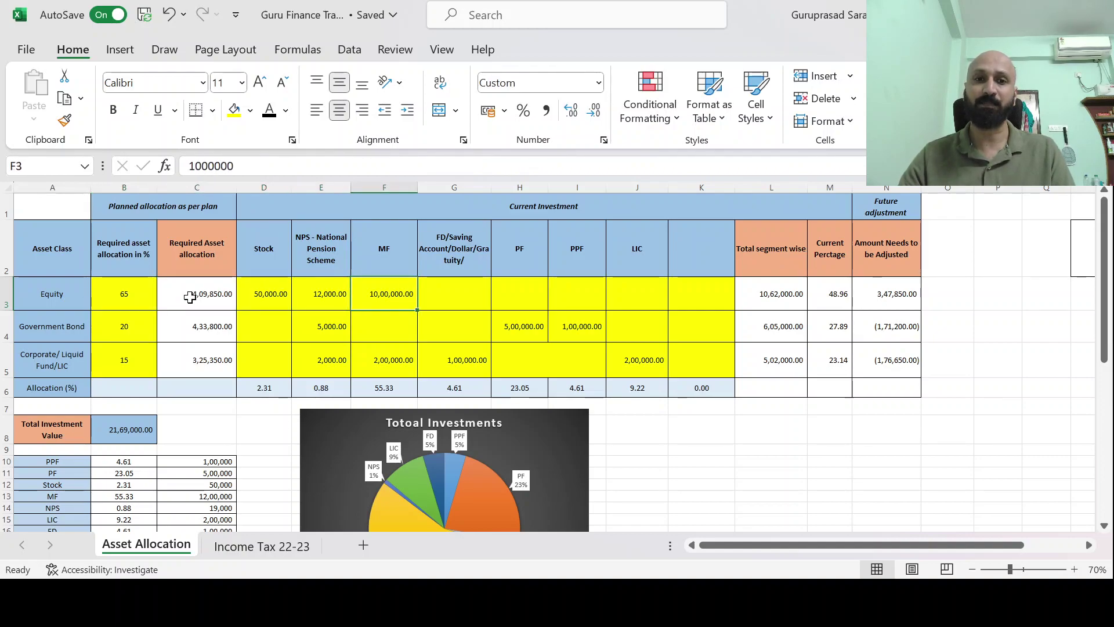
key("Right")
key("Right")
key("Right")
key("Right")
key("Right")
key("Right")
key("Right")
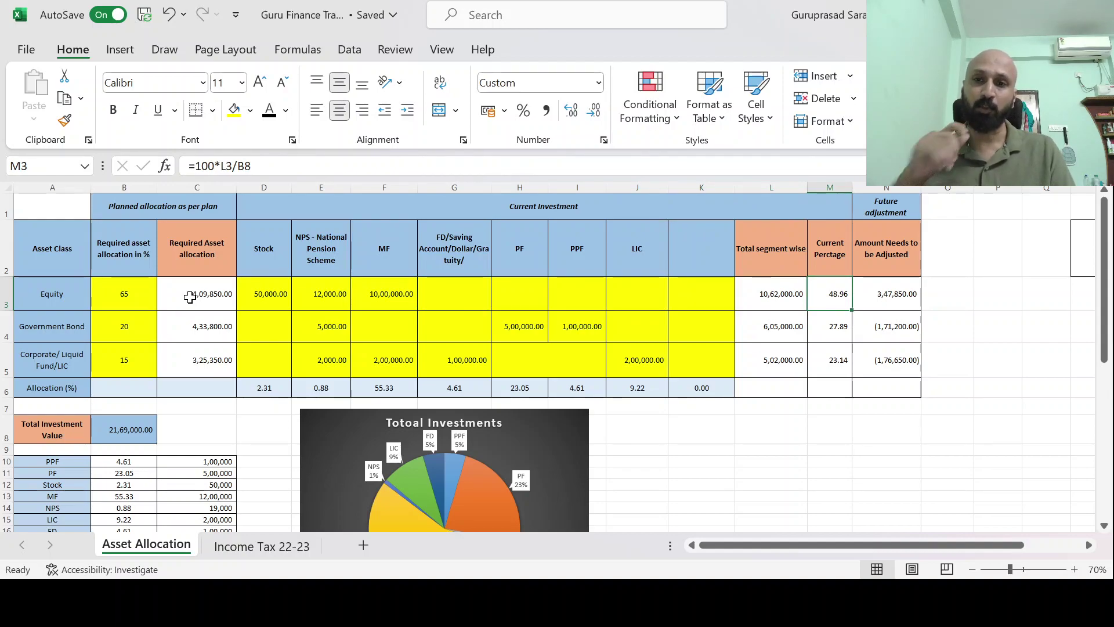
key("Right")
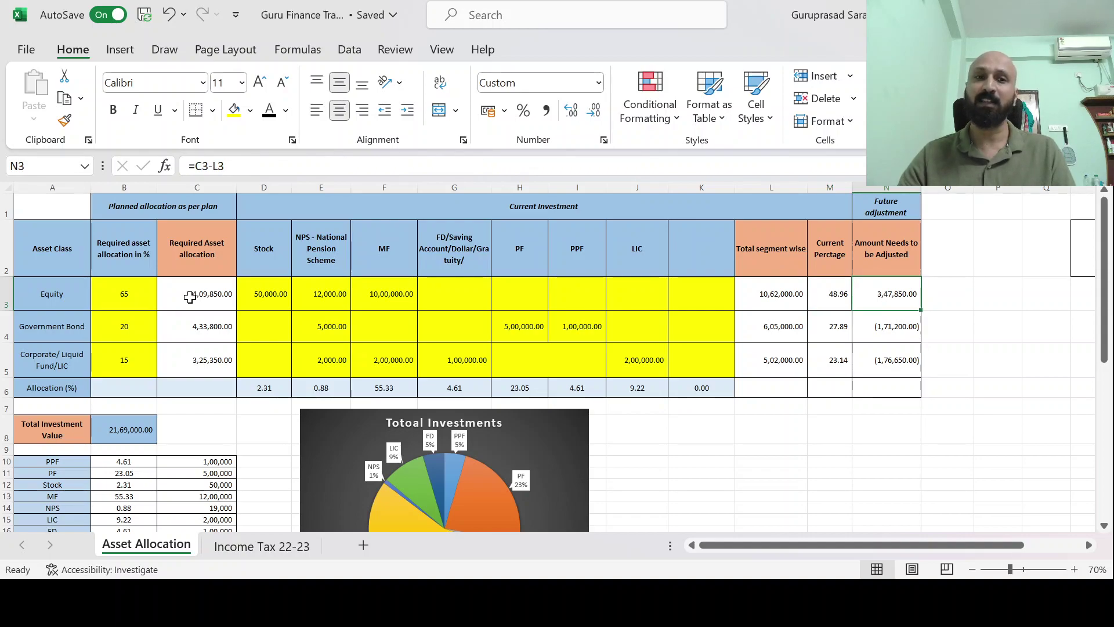
key("Left")
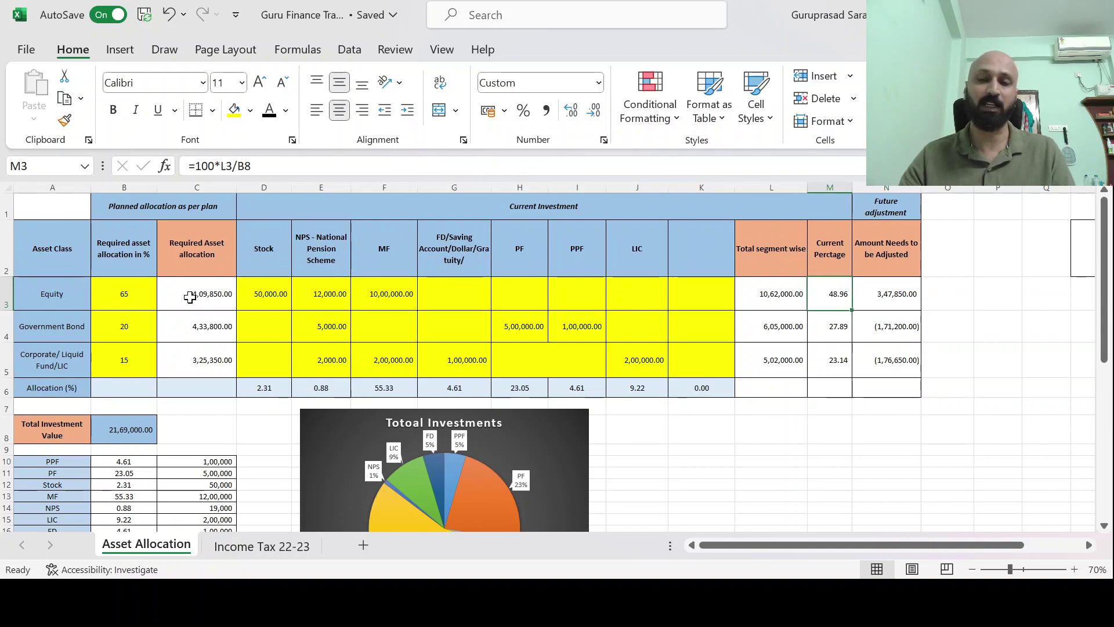
key("Right")
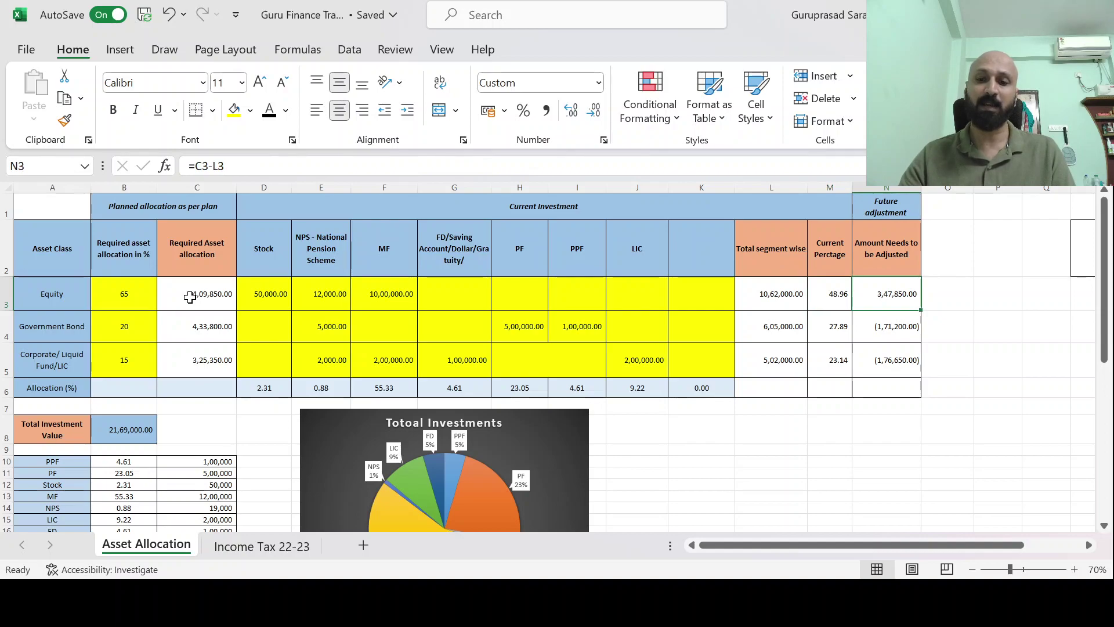
left_click(26, 331)
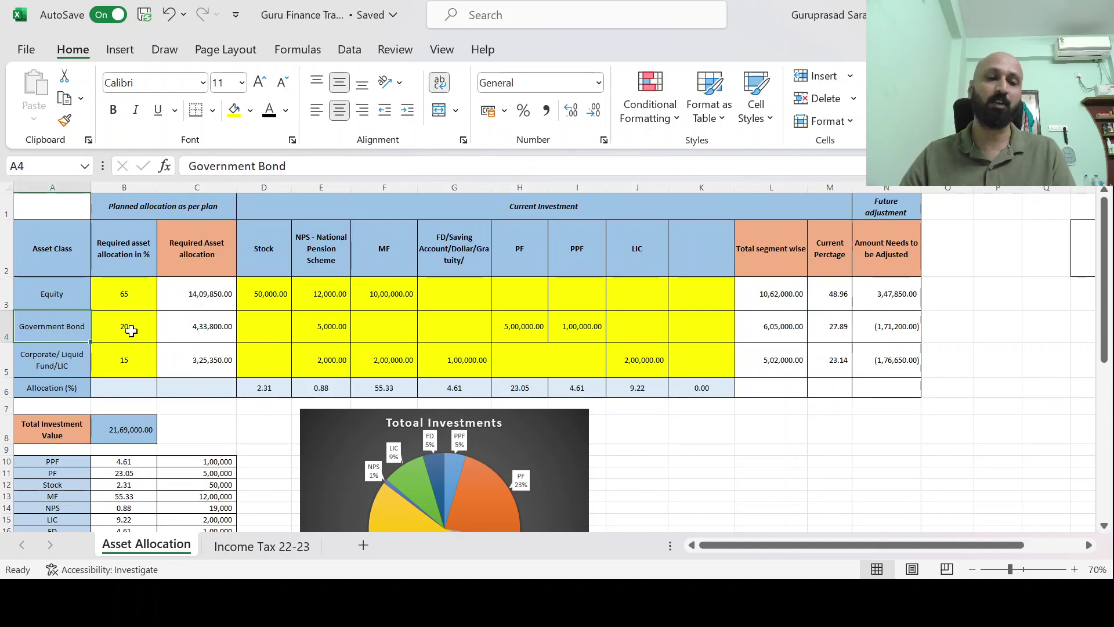
left_click(131, 331)
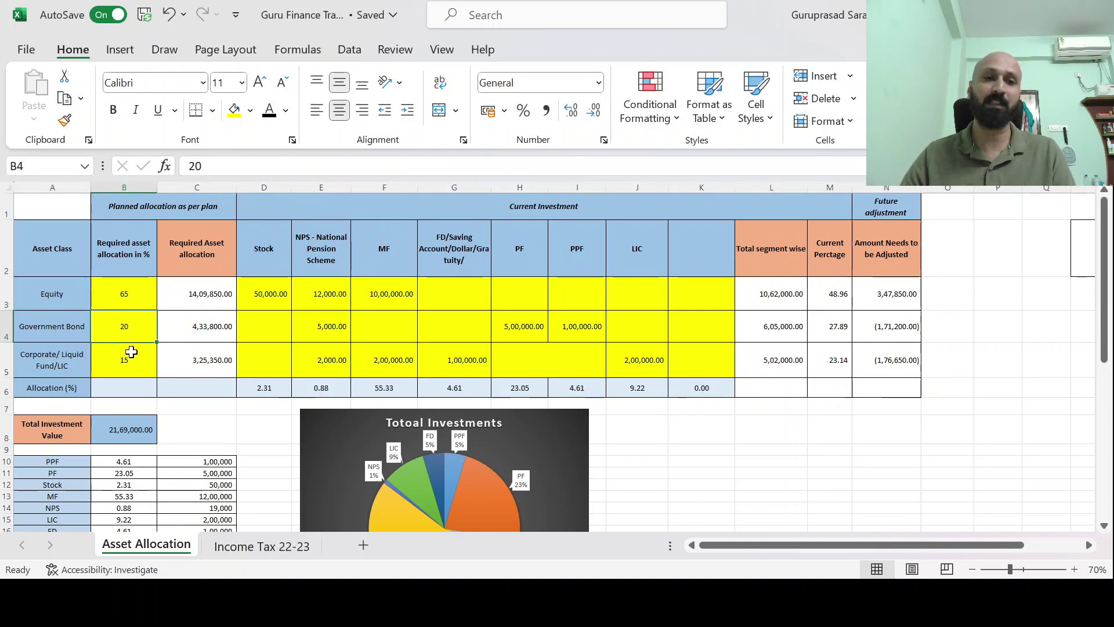
left_click(838, 329)
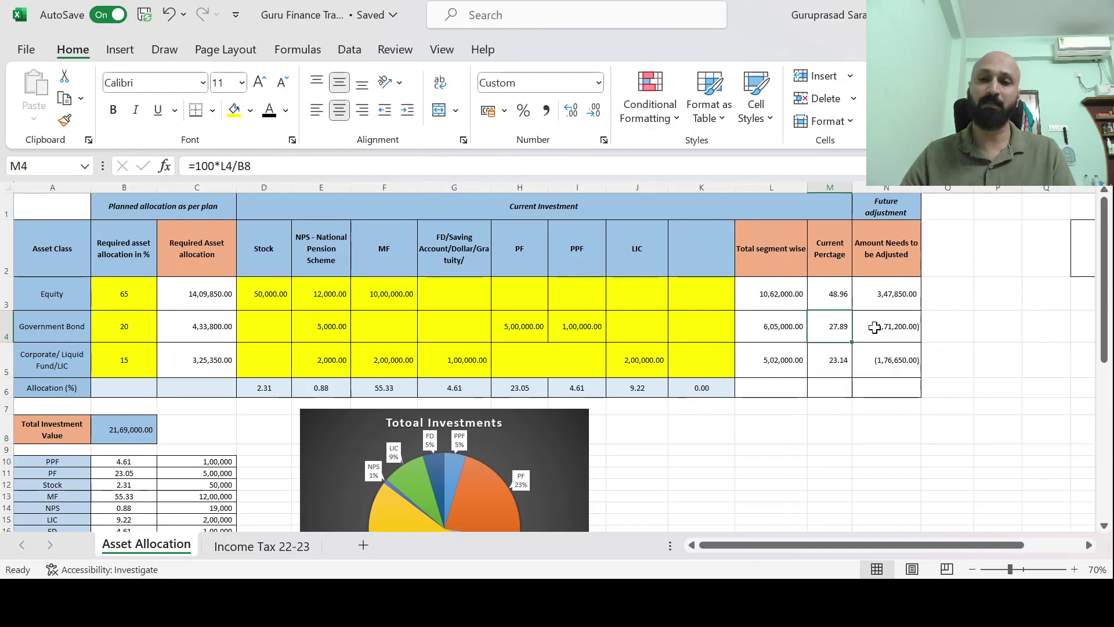
left_click(887, 295)
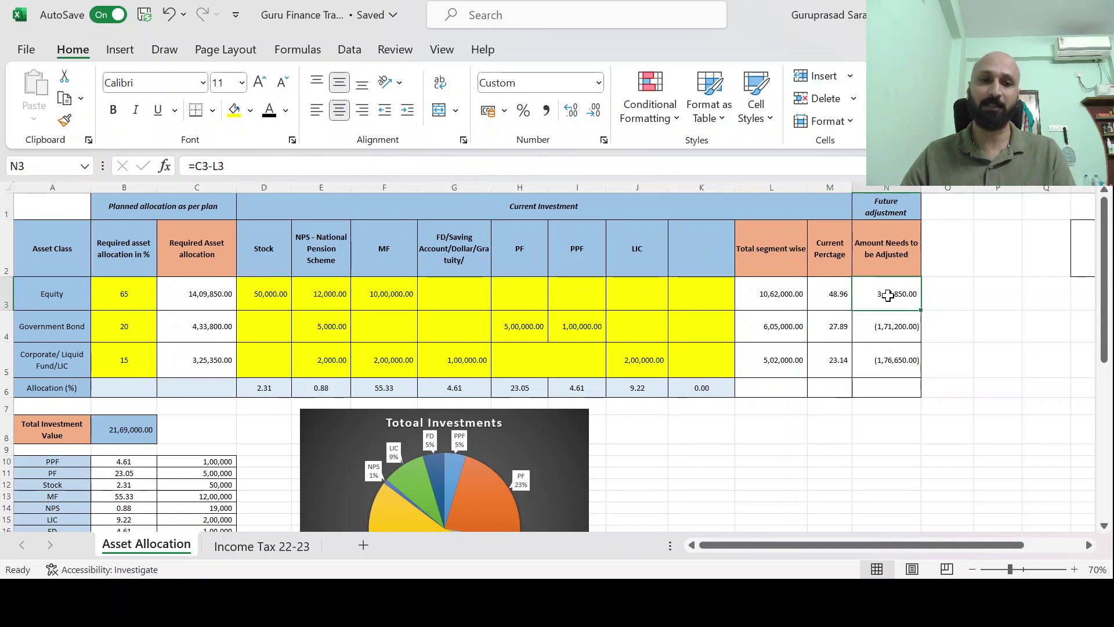
left_click(27, 368)
left_click(123, 369)
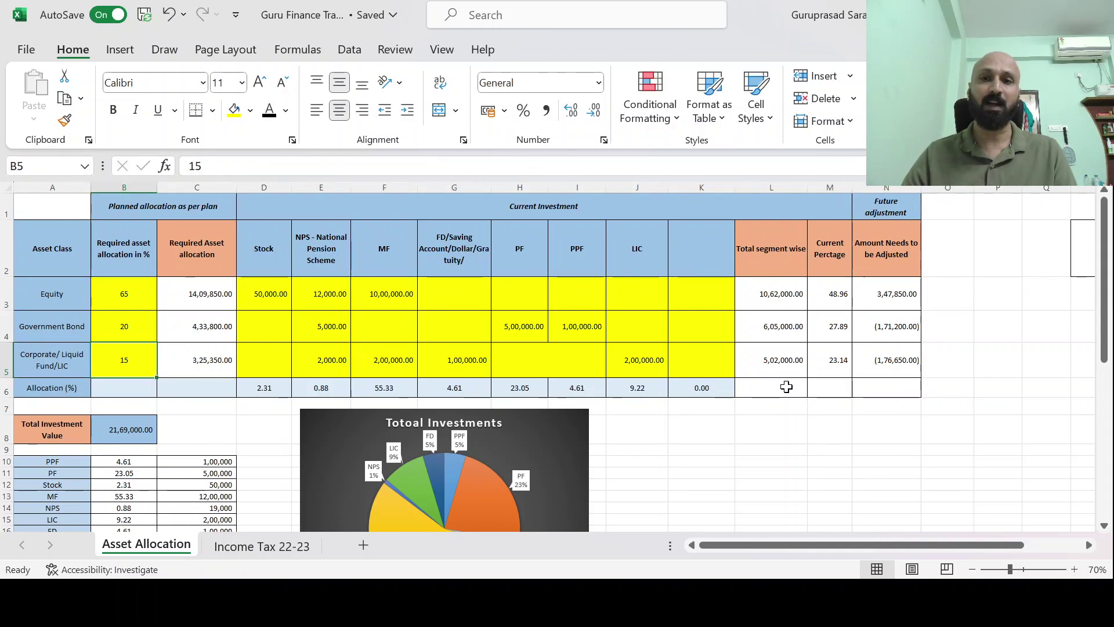
left_click(824, 360)
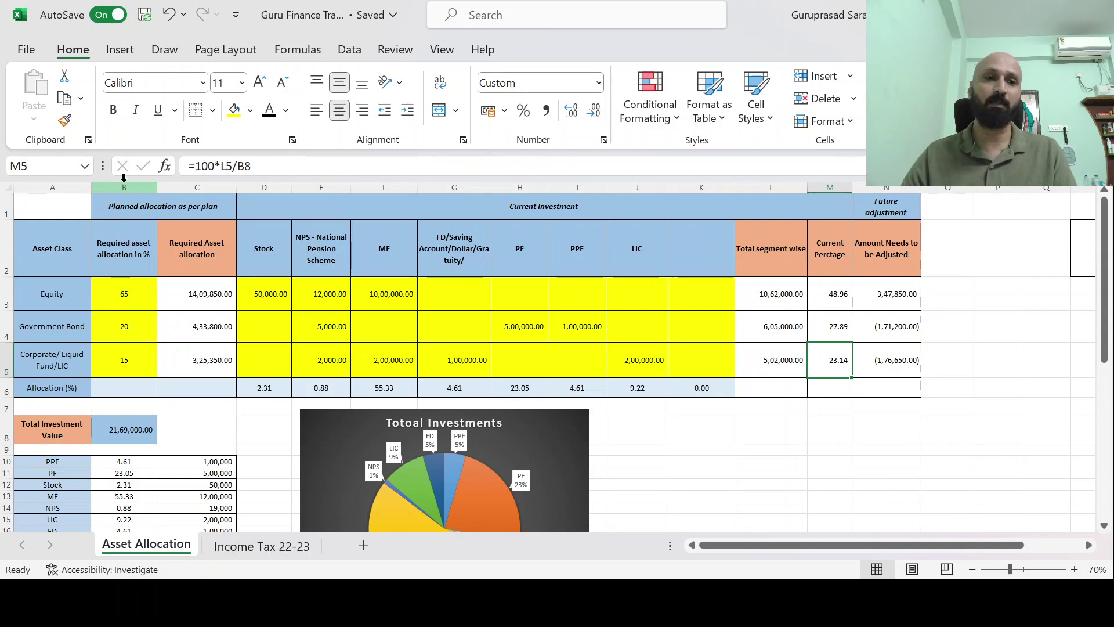
left_click(123, 177)
left_click(128, 296)
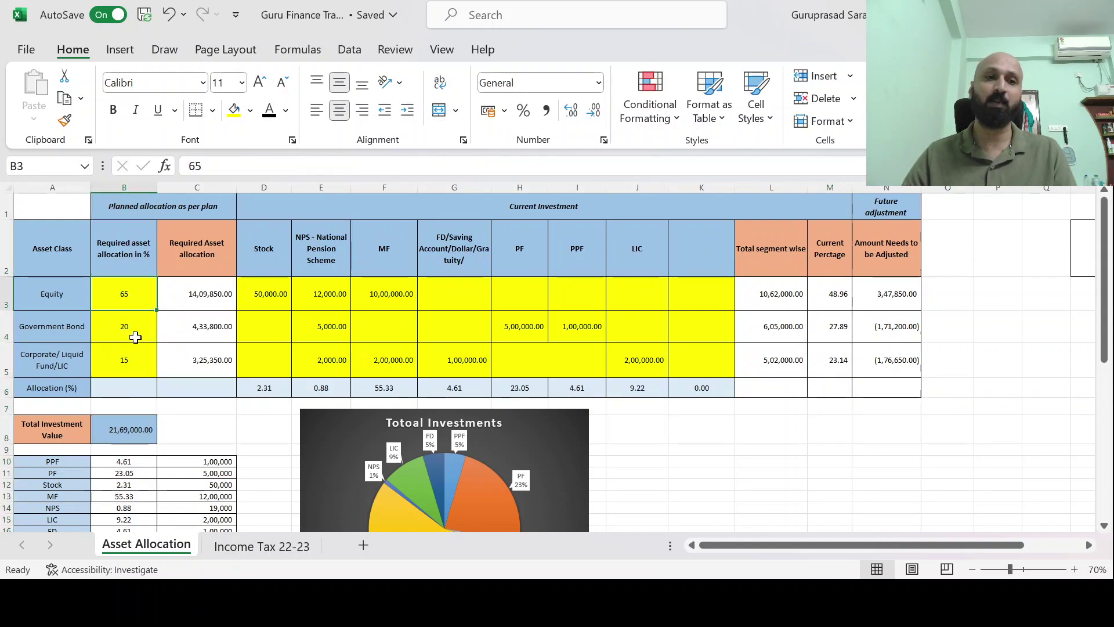
left_click(135, 338)
left_click(136, 357)
left_click_drag(134, 293, 126, 360)
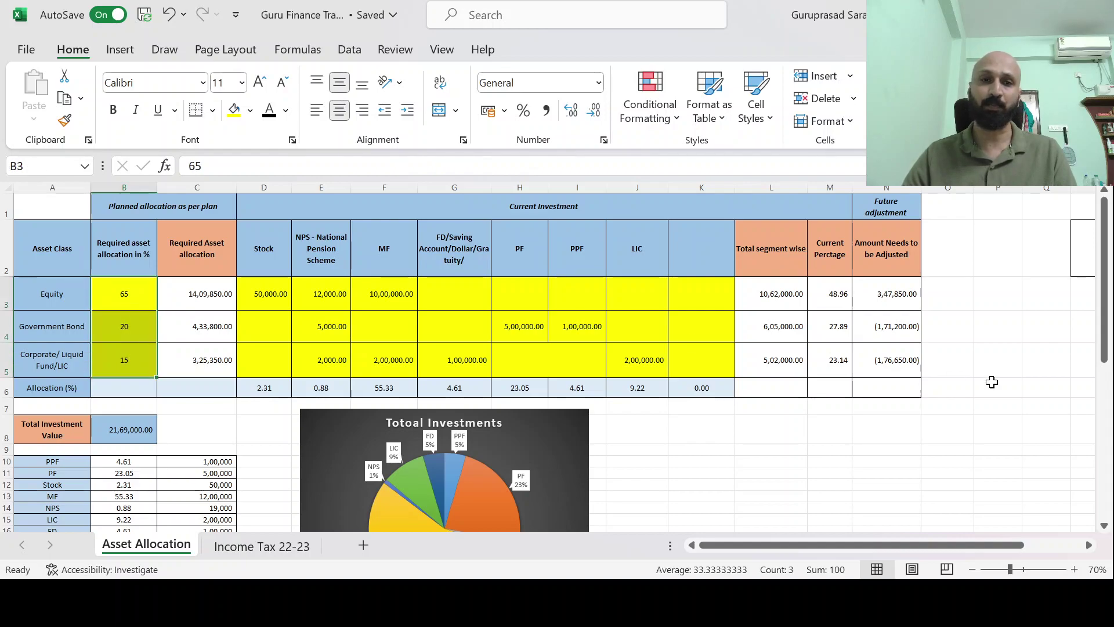
left_click(840, 185)
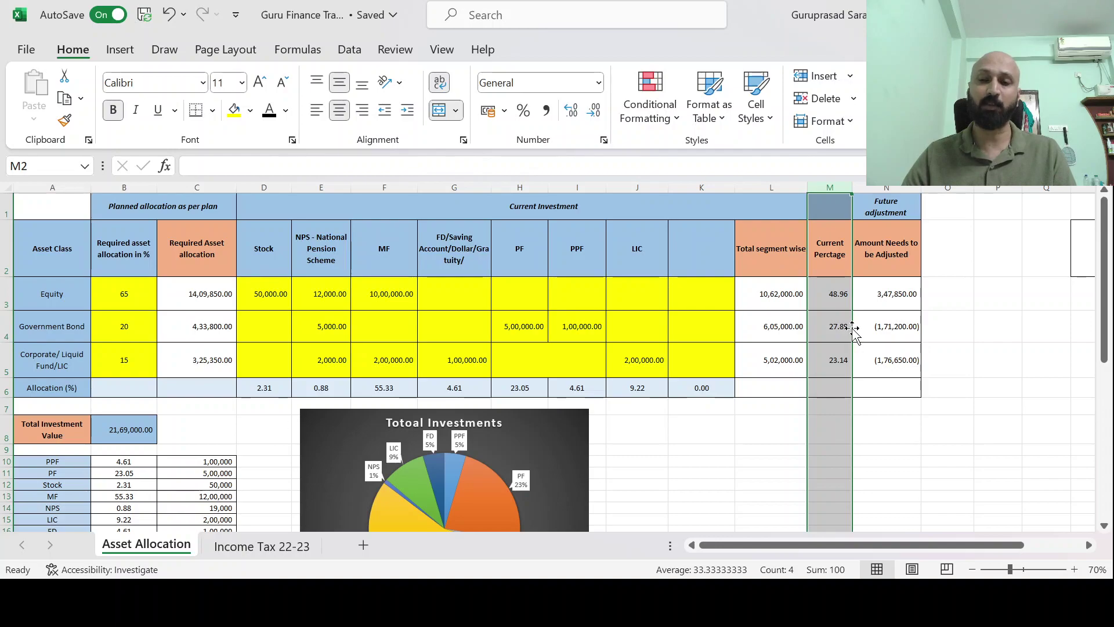
left_click(128, 225)
left_click(132, 188)
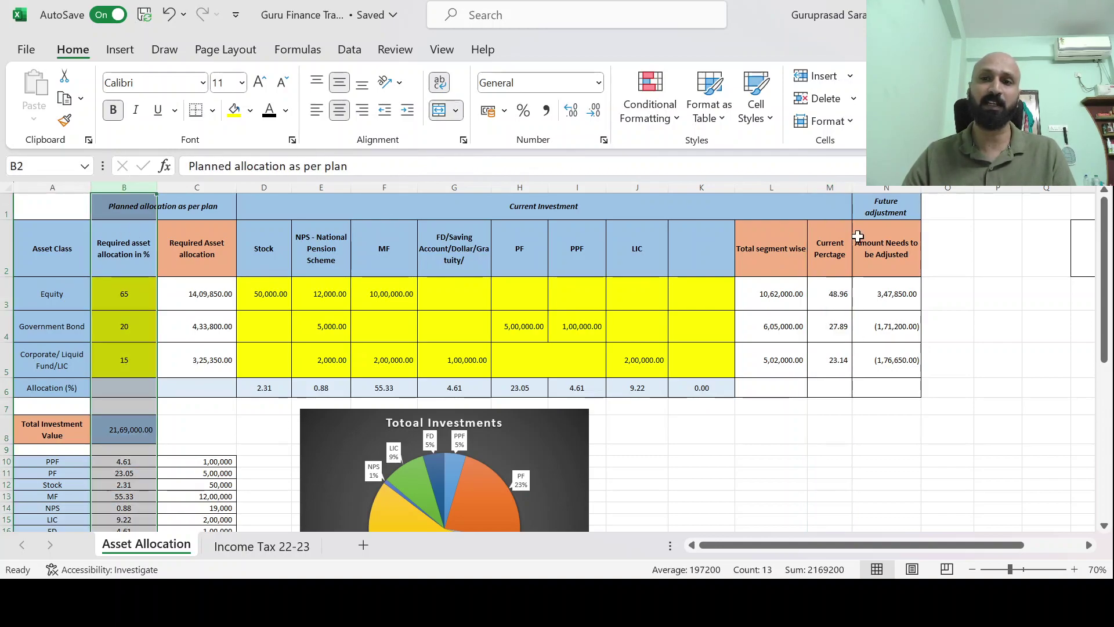
left_click(835, 185)
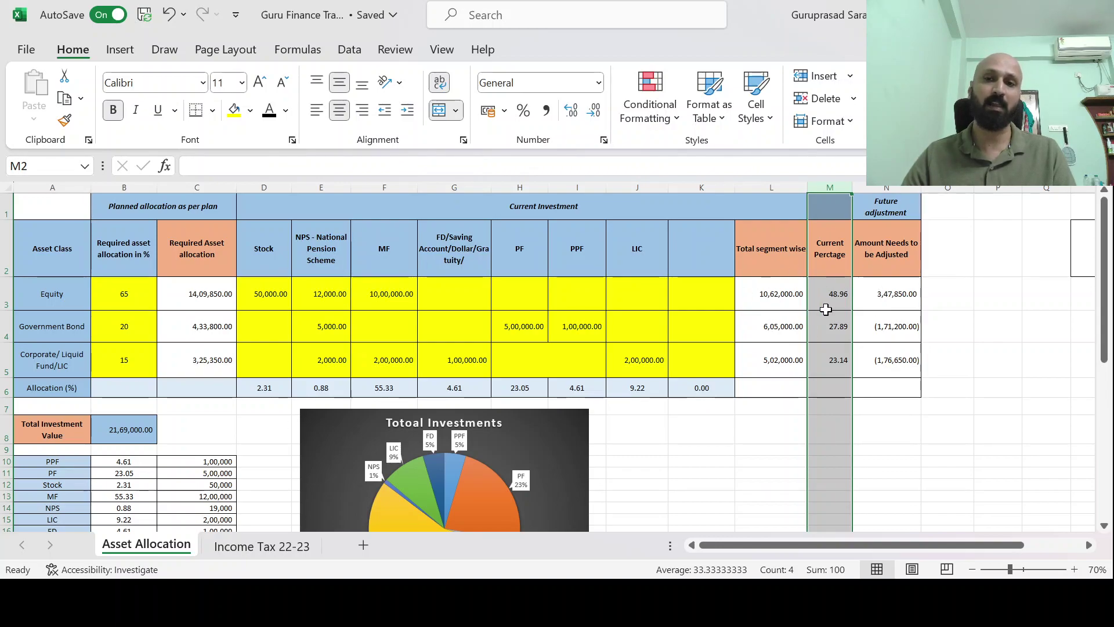
left_click(771, 188)
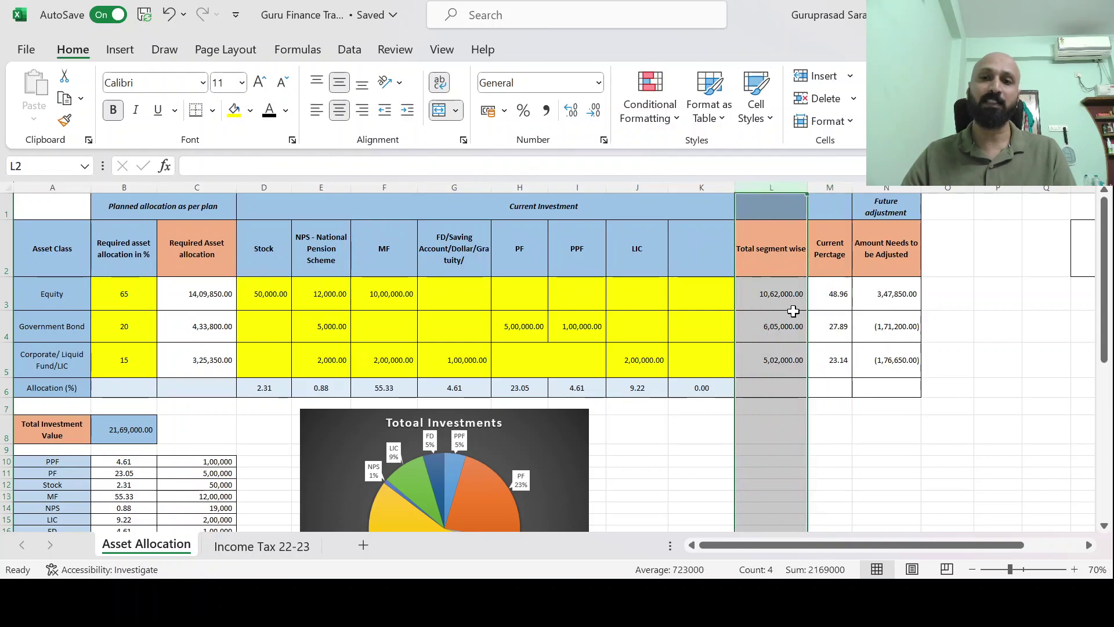
left_click(792, 300)
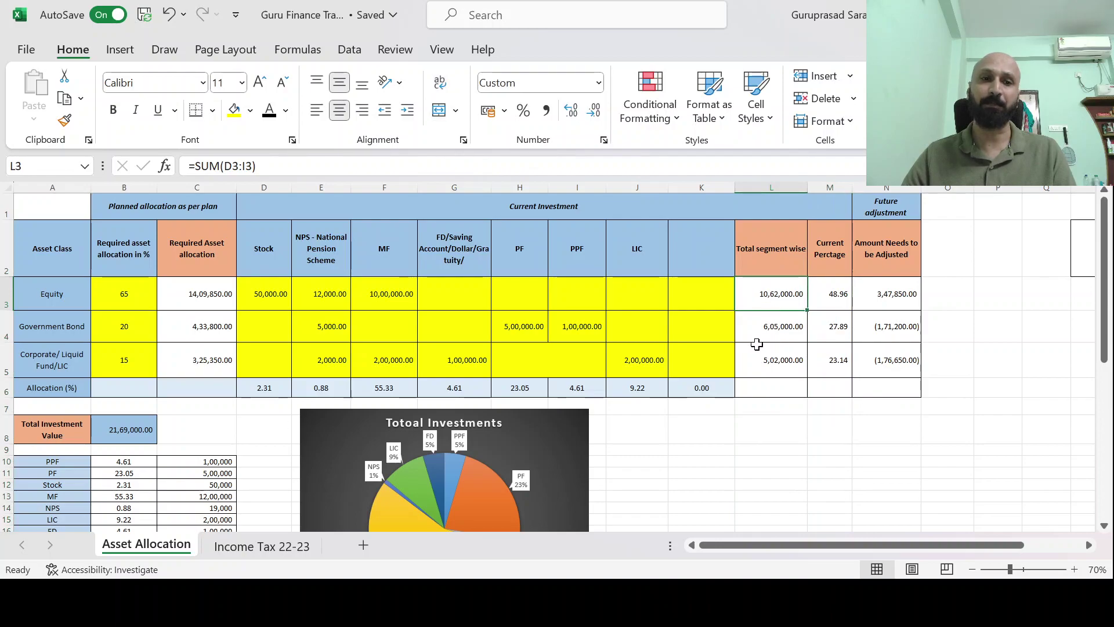
left_click(200, 297)
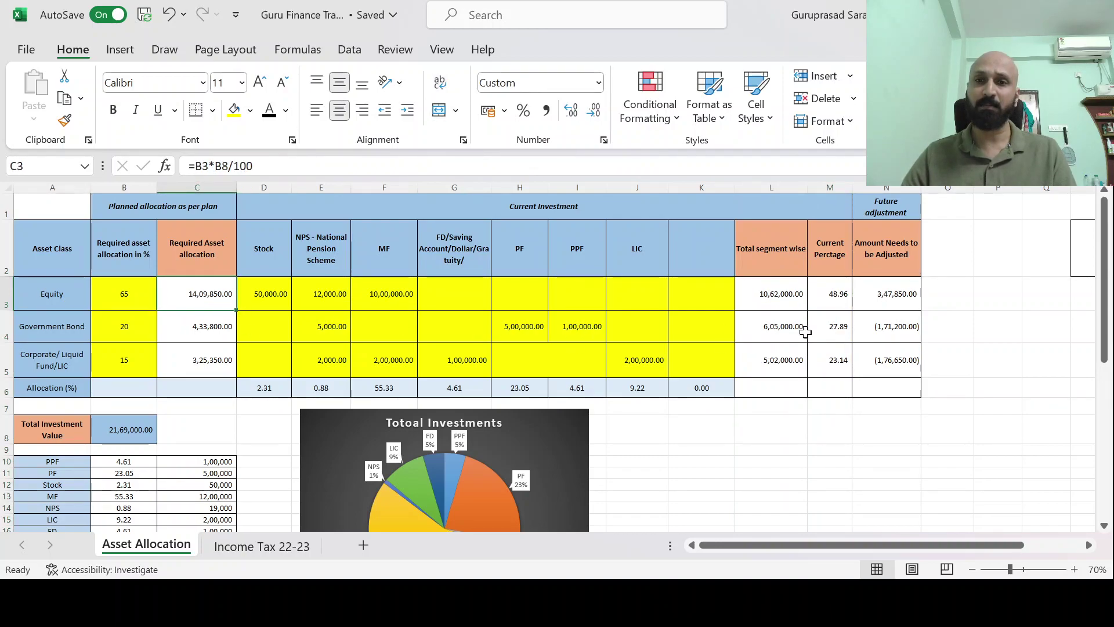
left_click(795, 306)
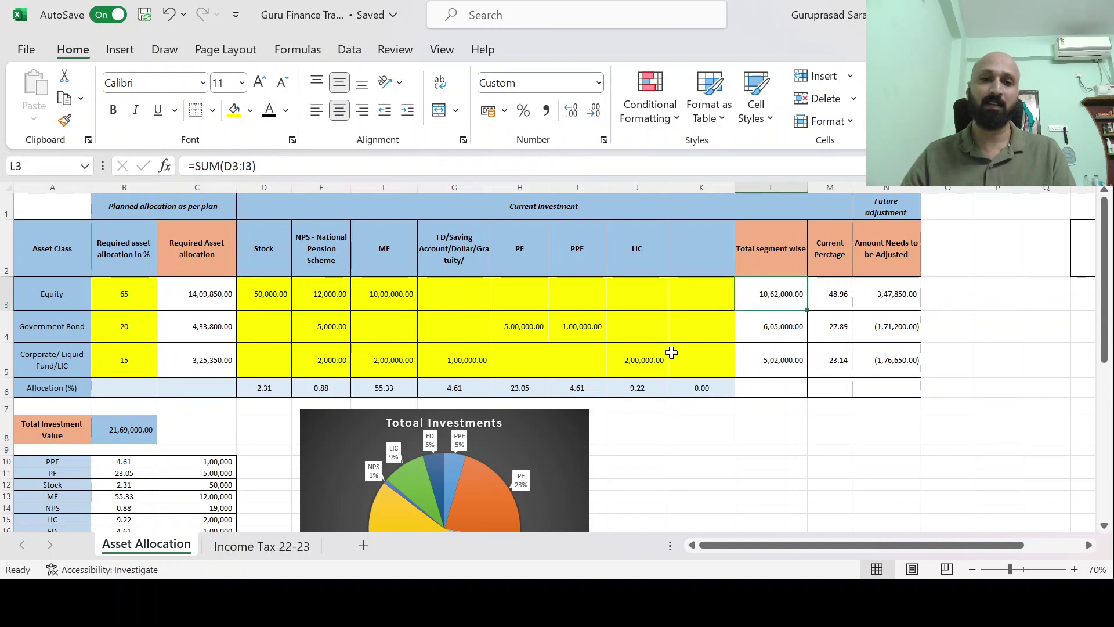
left_click(197, 331)
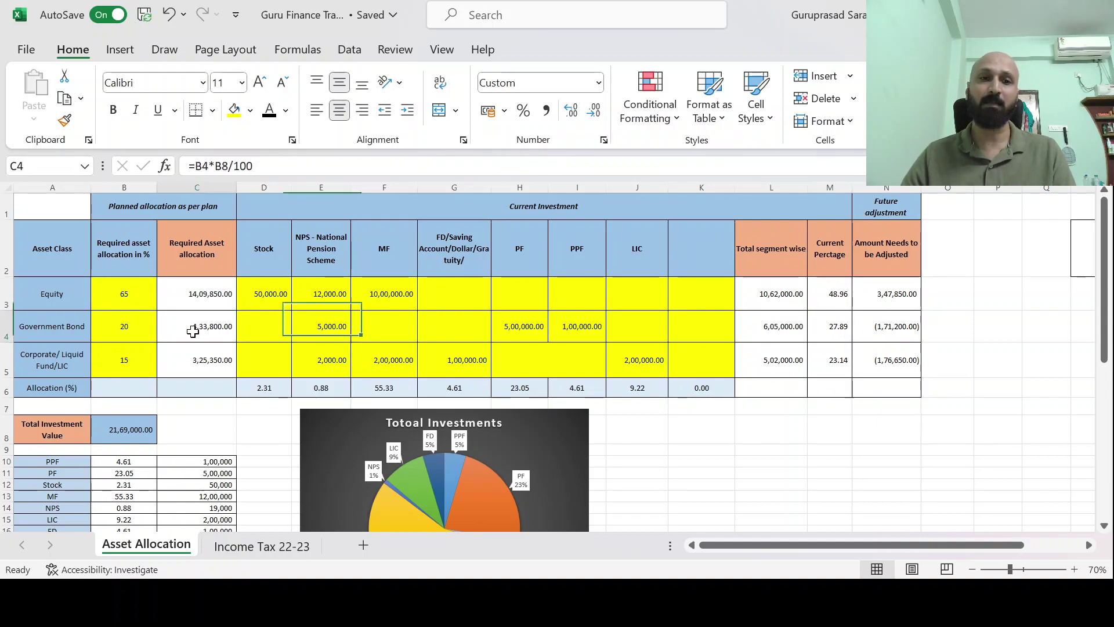
left_click(773, 333)
left_click(780, 360)
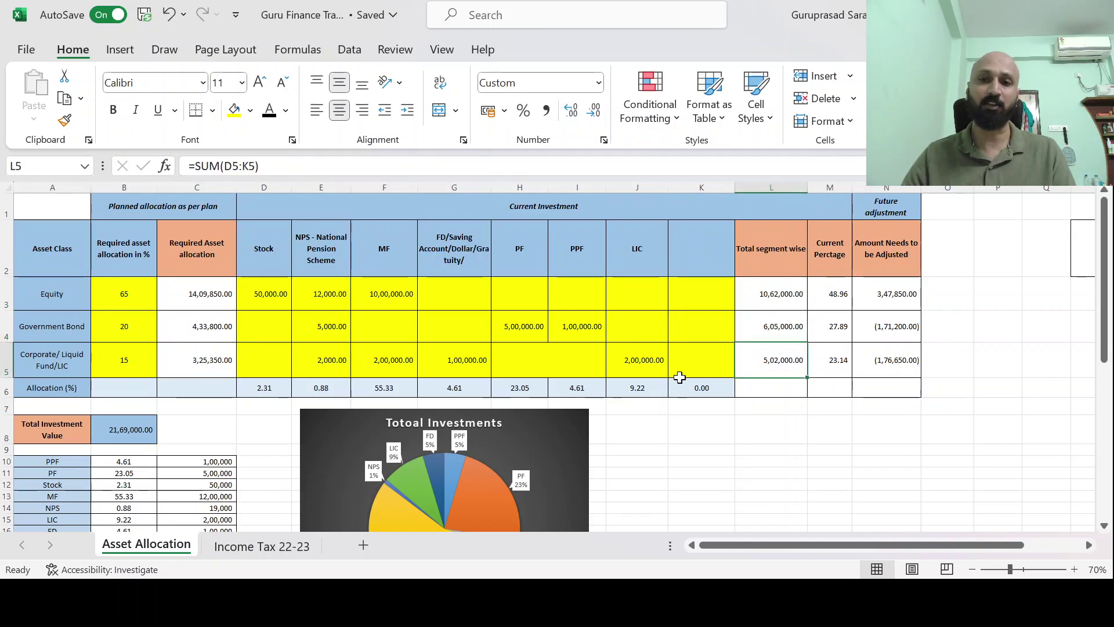
left_click(193, 355)
scroll(947, 388, "down", 1)
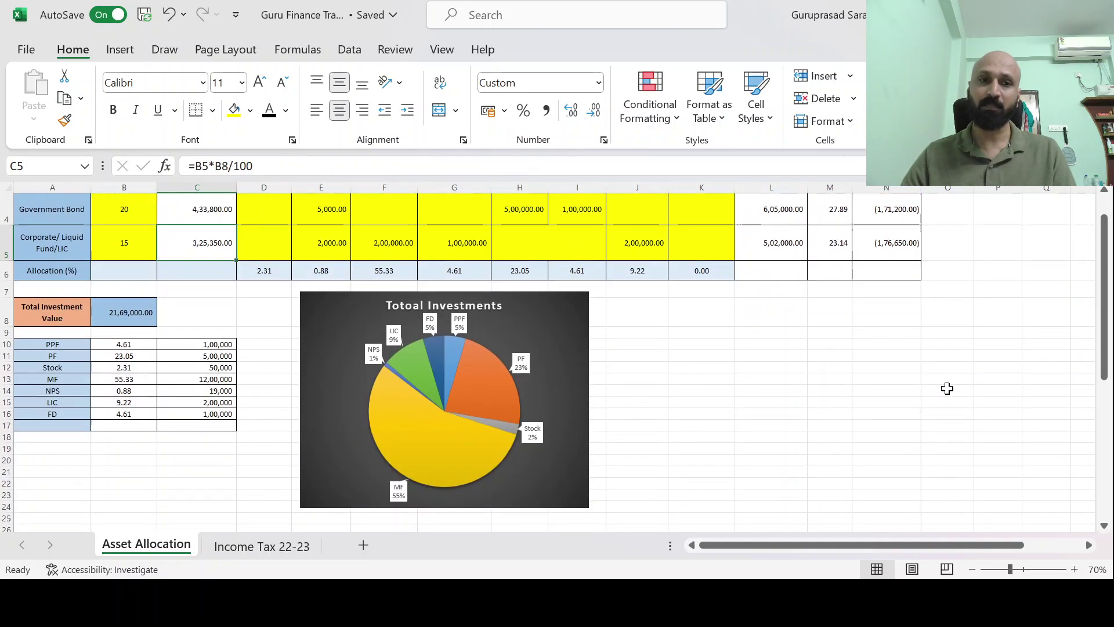
scroll(947, 388, "up", 1)
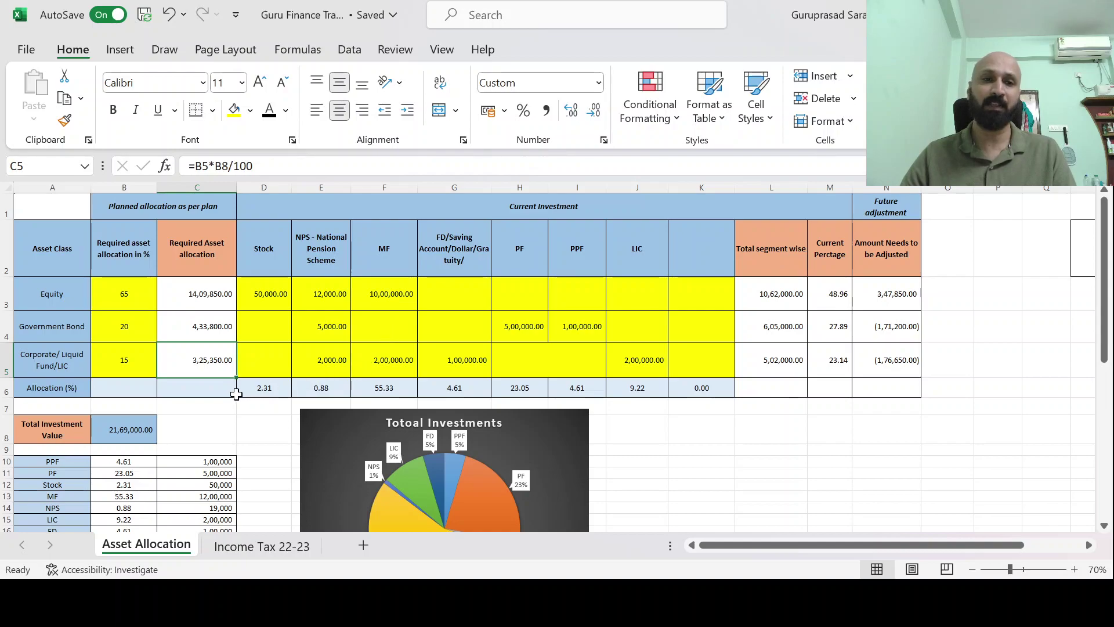
left_click(264, 395)
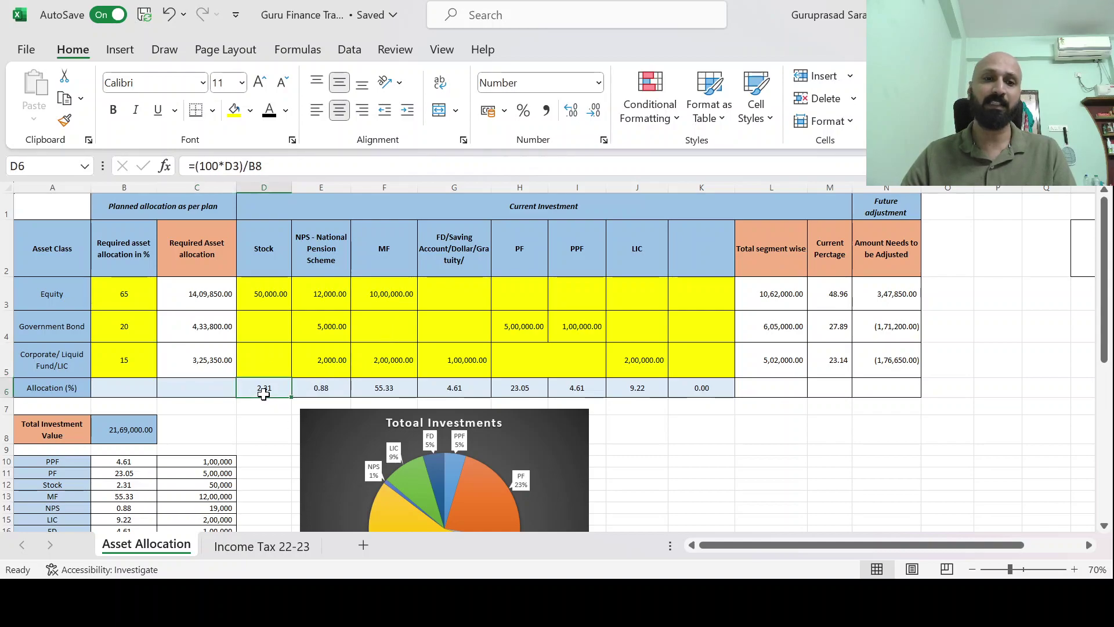
left_click(4, 389)
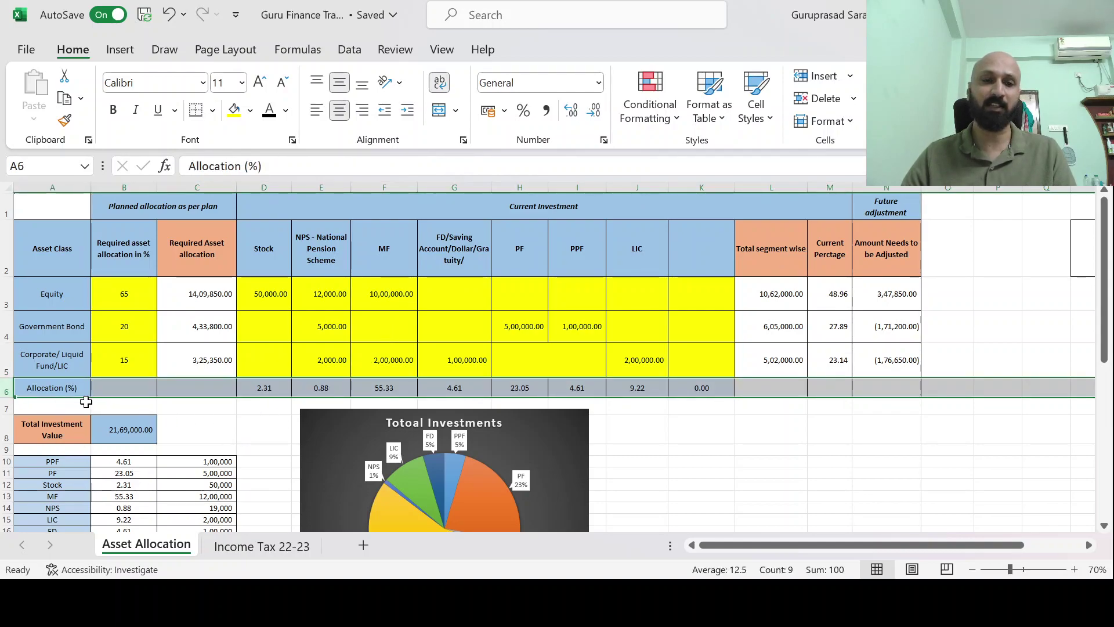
left_click(265, 387)
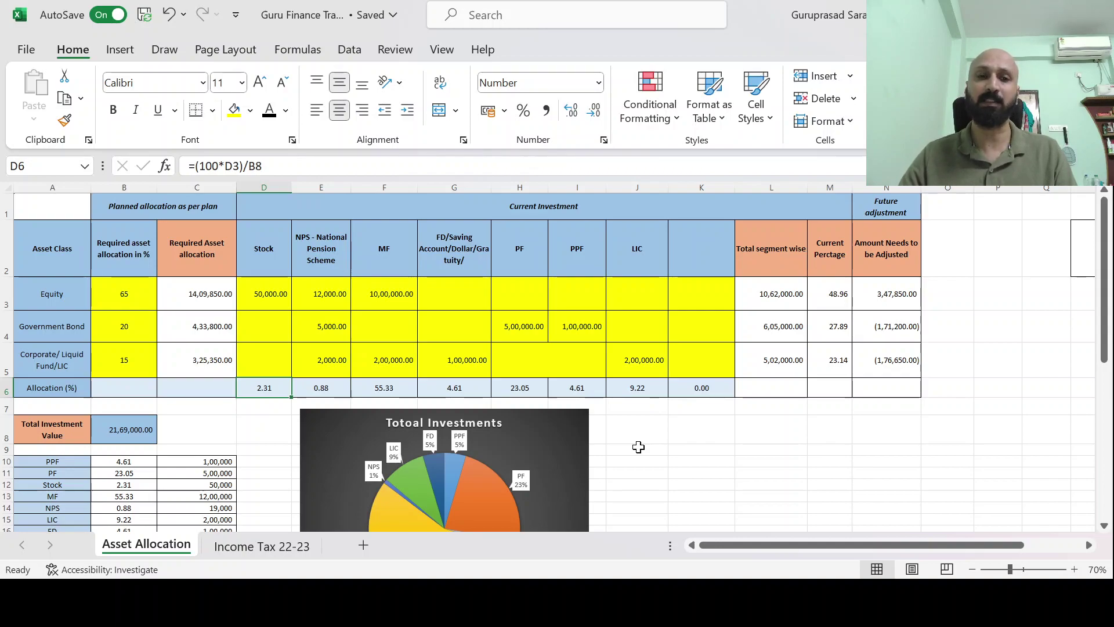
key("Right")
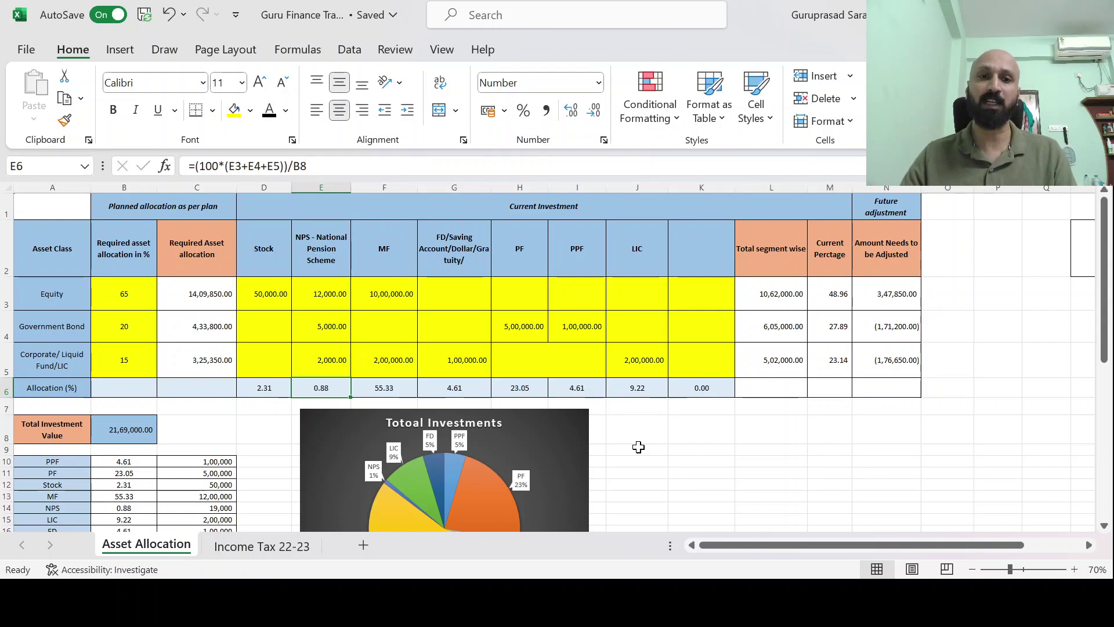
key("Right")
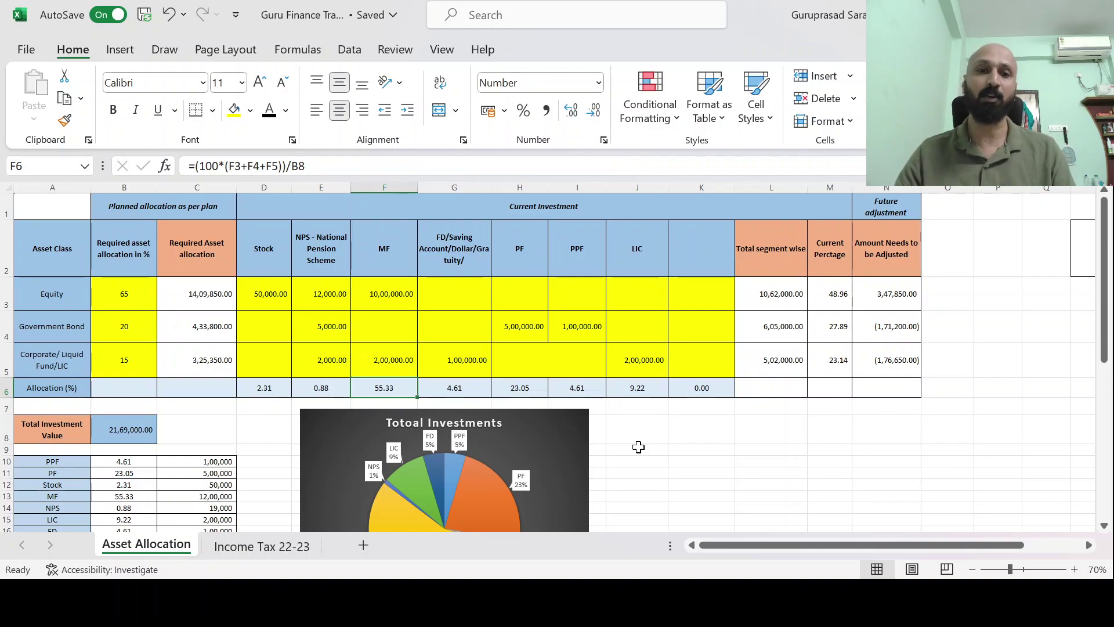
key("Right")
key("Right")
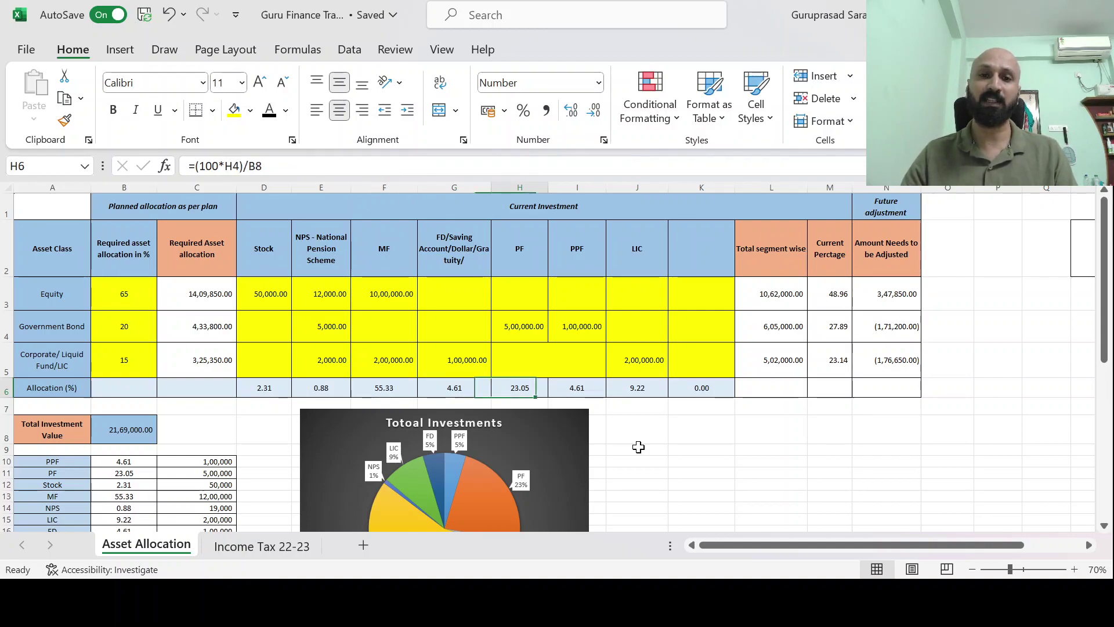
key("Right")
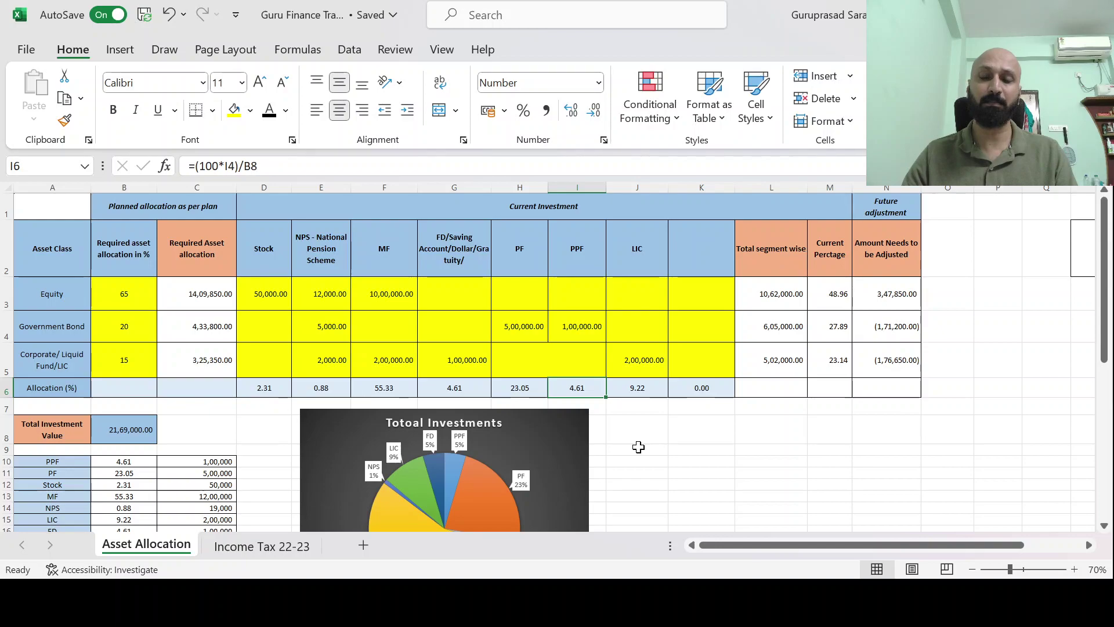
key("Right")
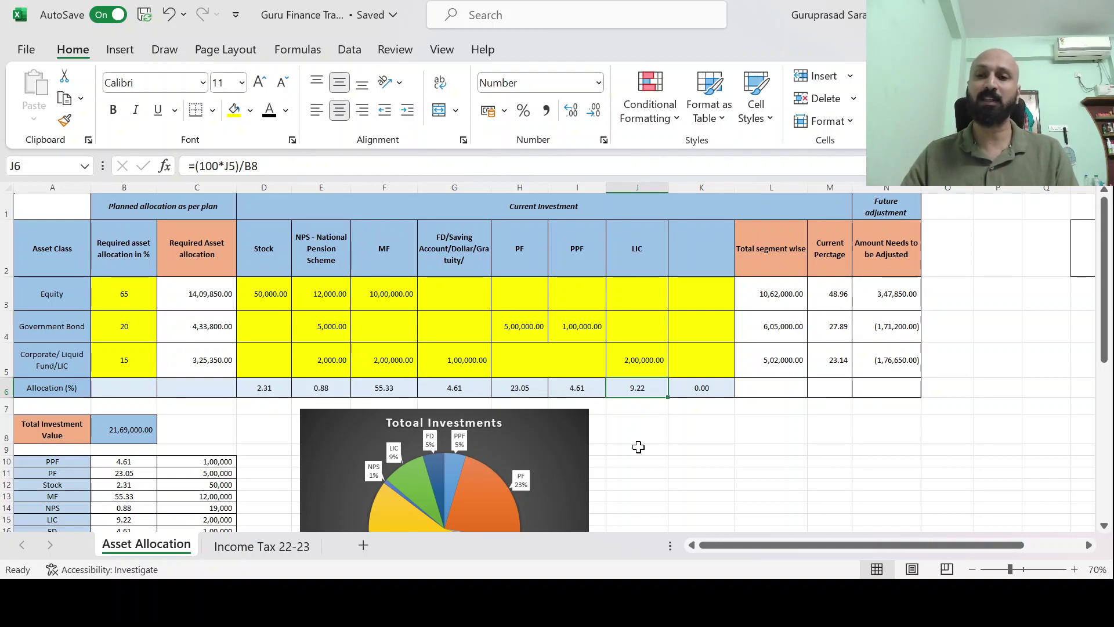
left_click(830, 295)
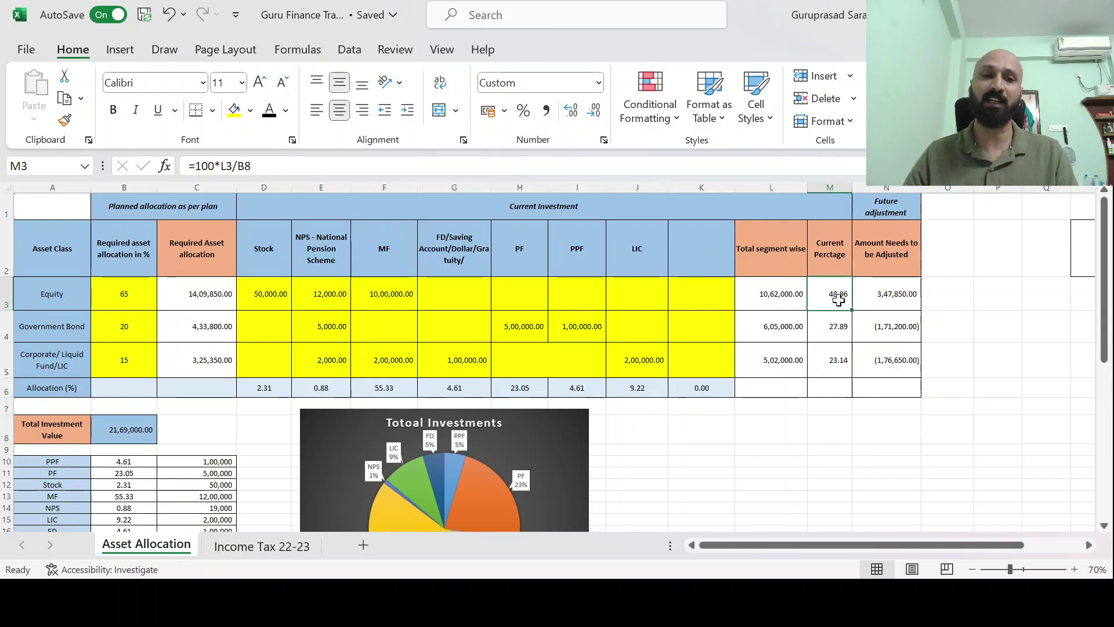
left_click(894, 299)
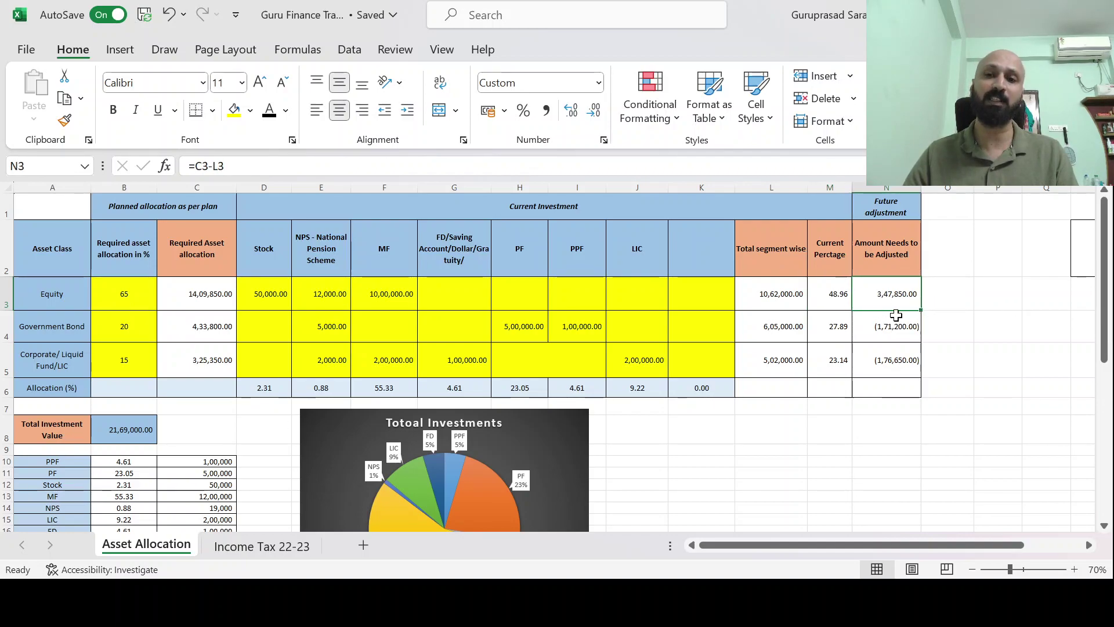
scroll(826, 465, "down", 1)
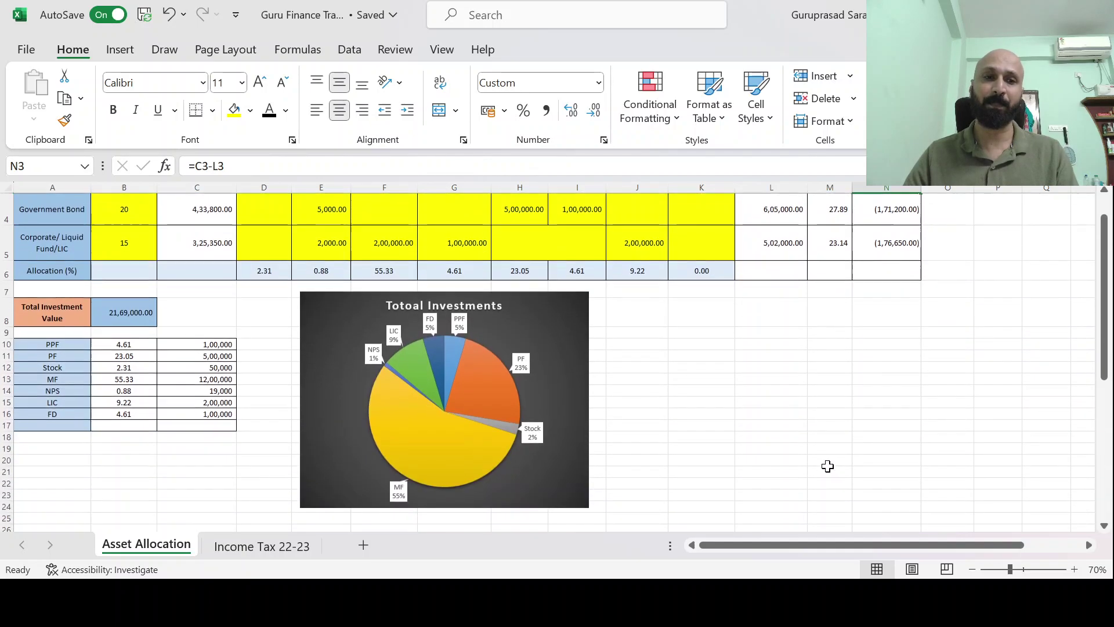
left_click_drag(58, 344, 169, 416)
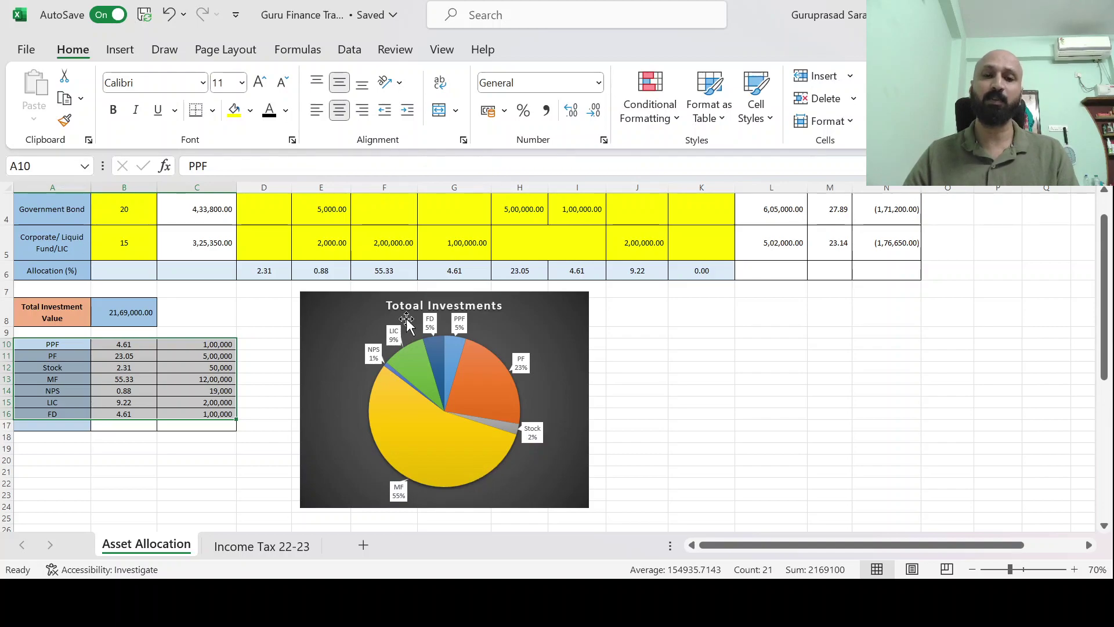
left_click(708, 386)
scroll(711, 419, "up", 1)
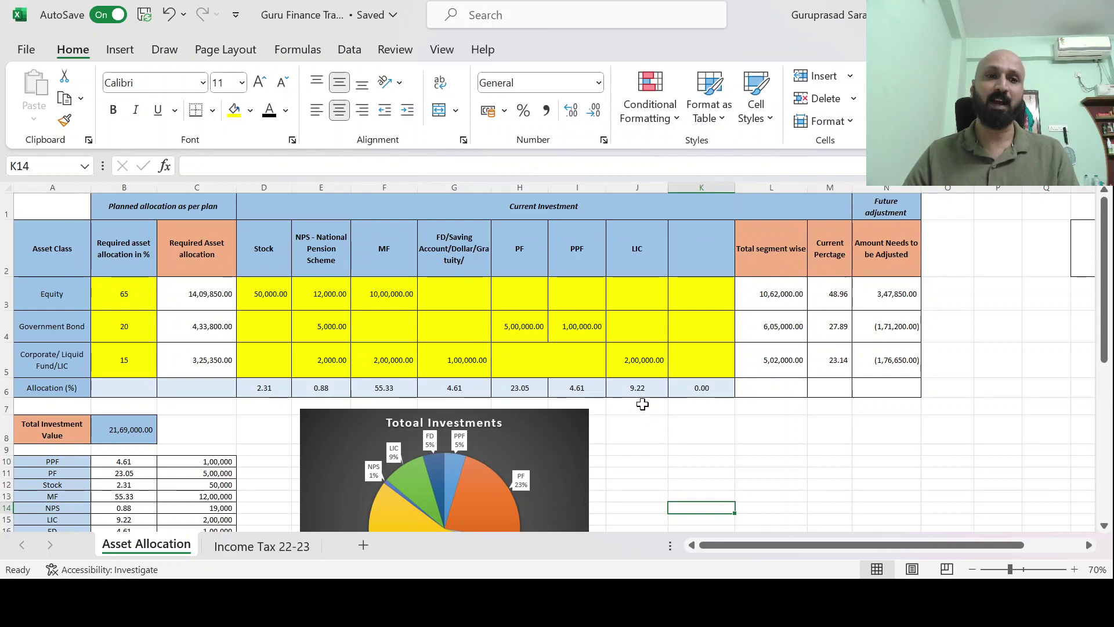
left_click(185, 288)
left_click(203, 332)
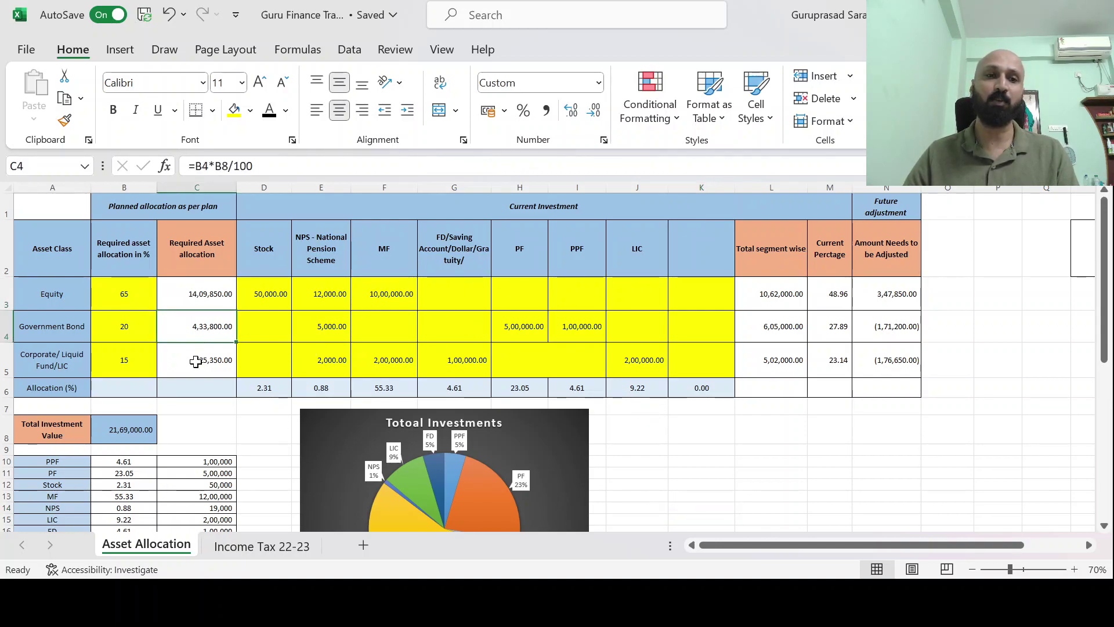
left_click(199, 358)
left_click(233, 439)
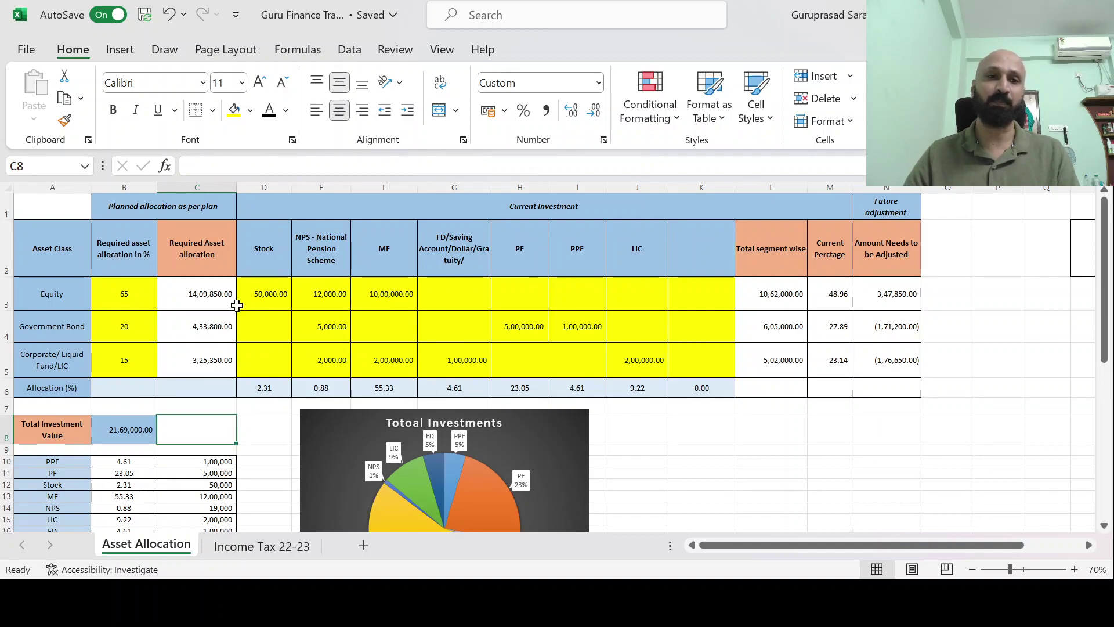
left_click(194, 187)
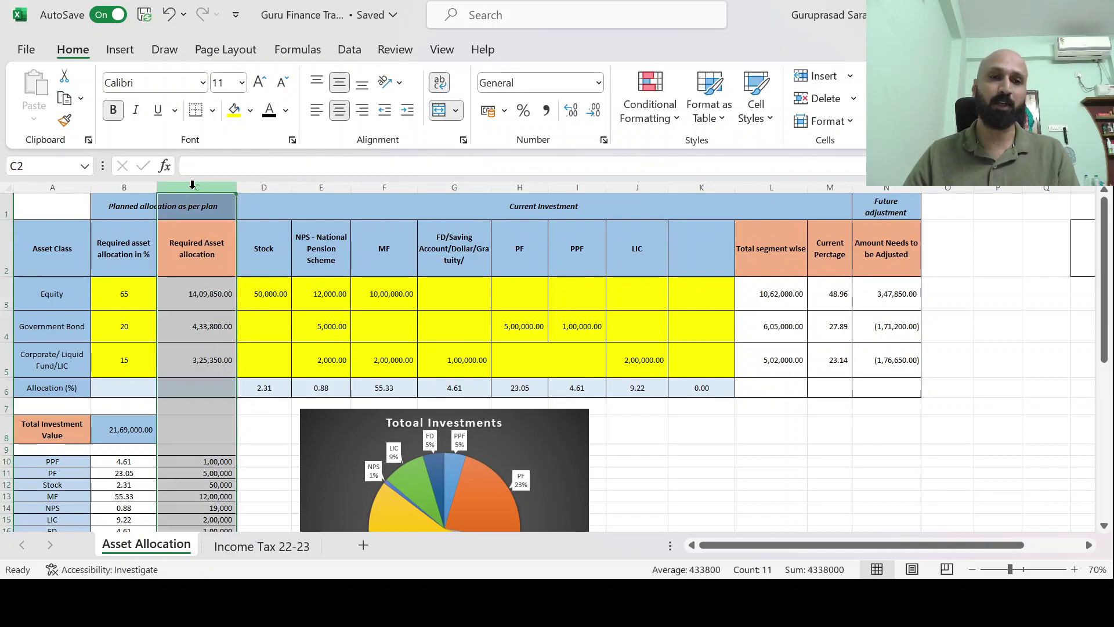
left_click(209, 255)
left_click(200, 296)
left_click(216, 325)
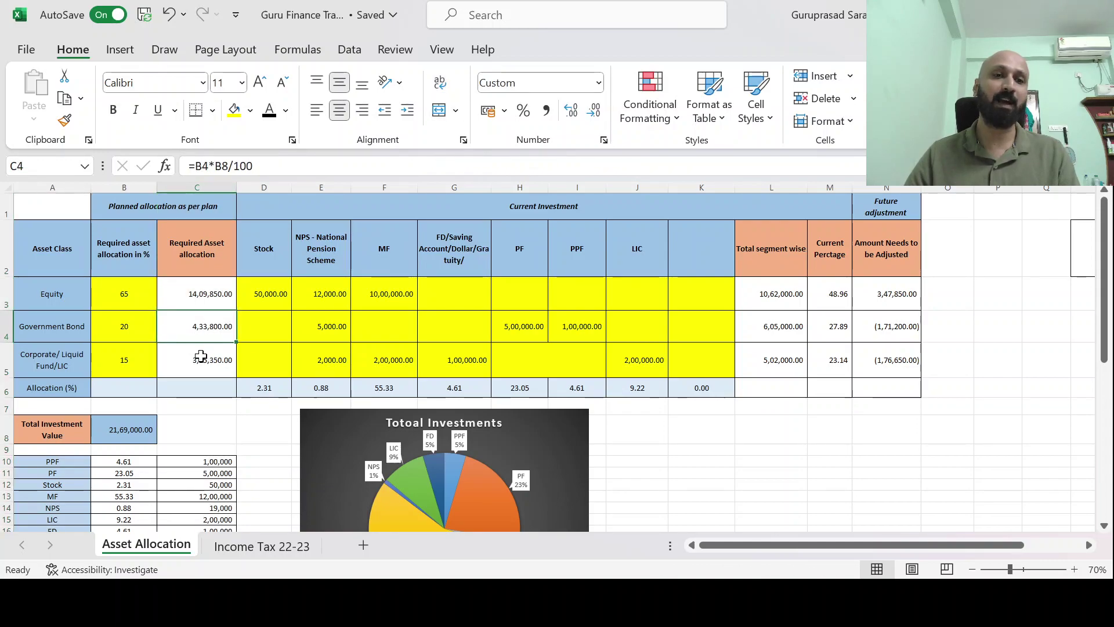
left_click(200, 356)
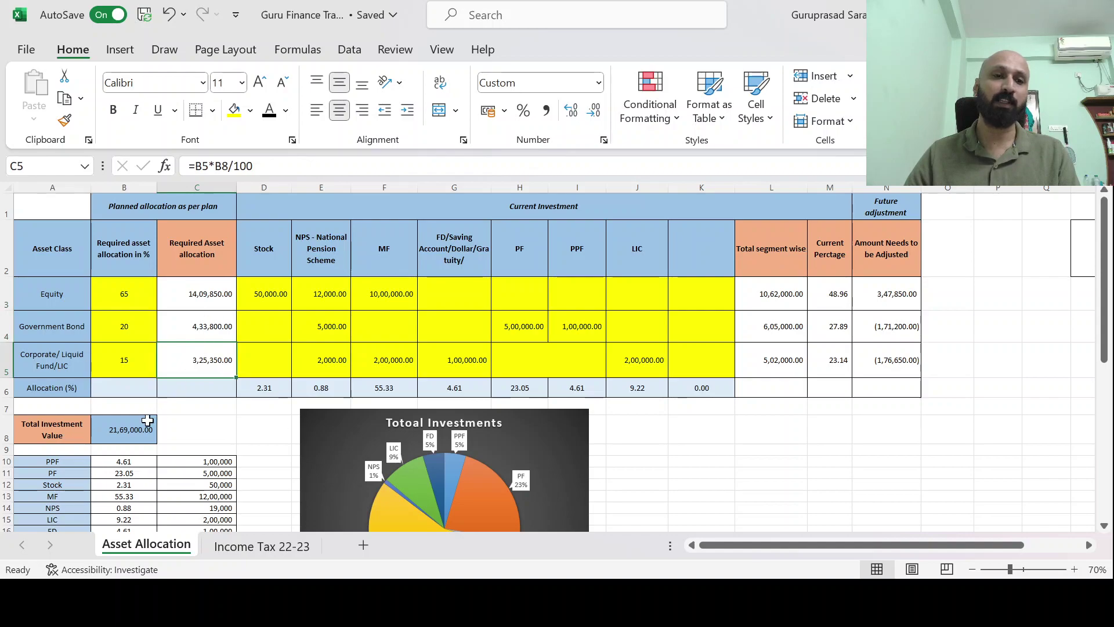
left_click(123, 429)
left_click(7, 432)
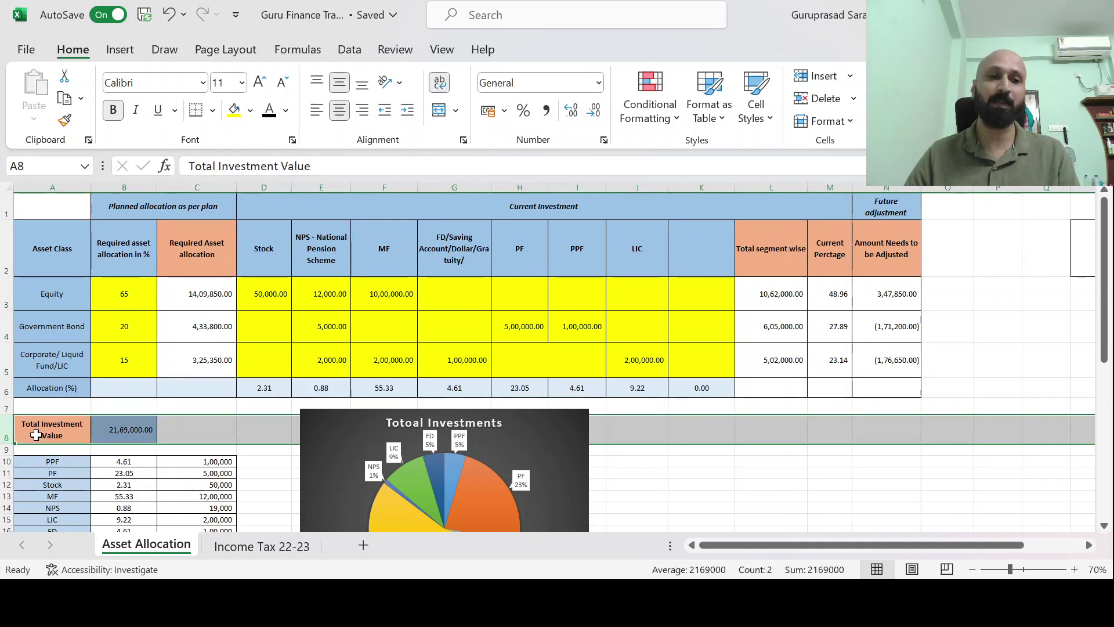
left_click(122, 439)
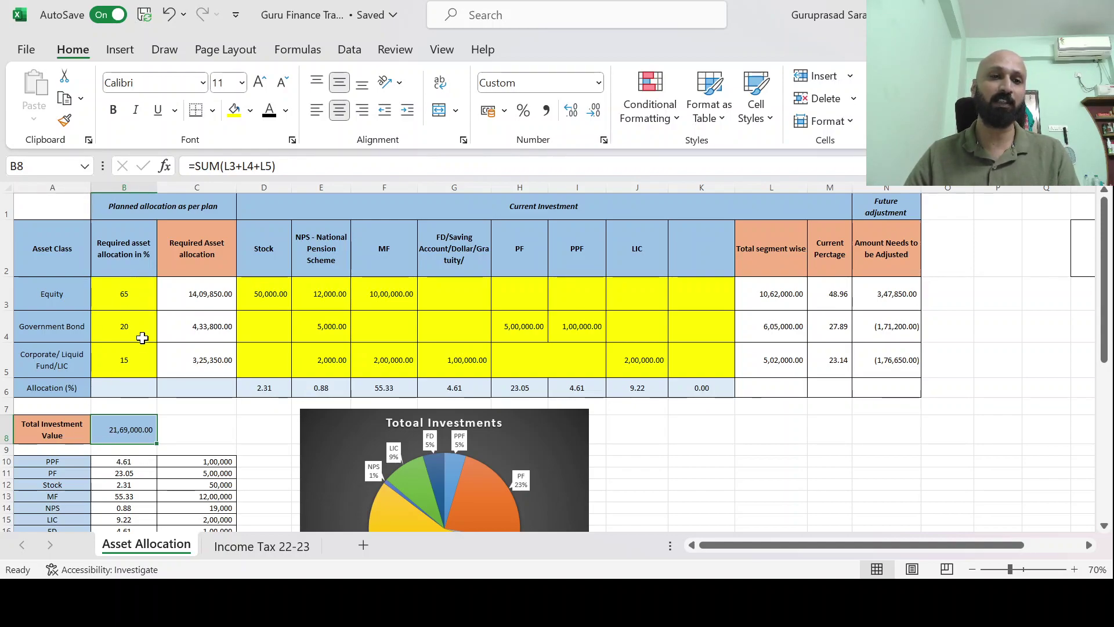
left_click(217, 294)
left_click(196, 187)
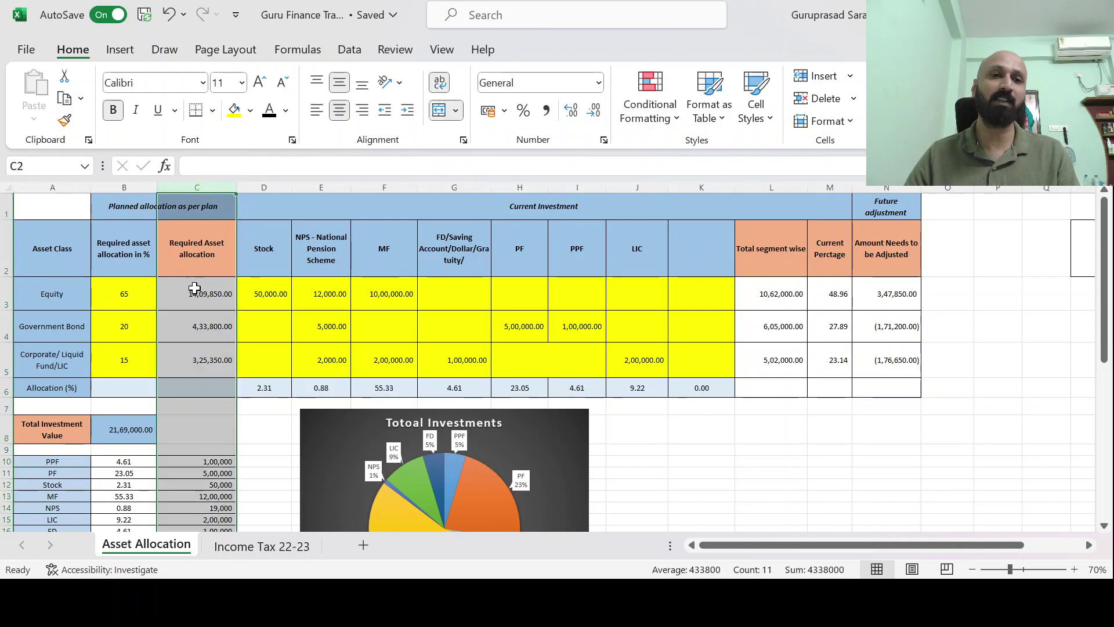
left_click(120, 300)
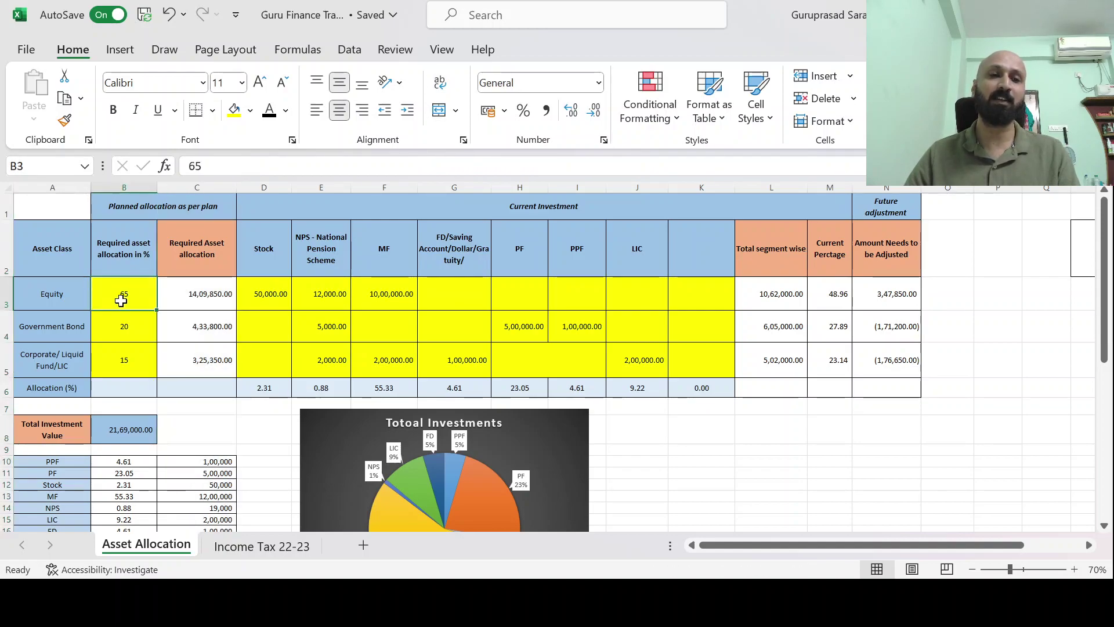
left_click(228, 294)
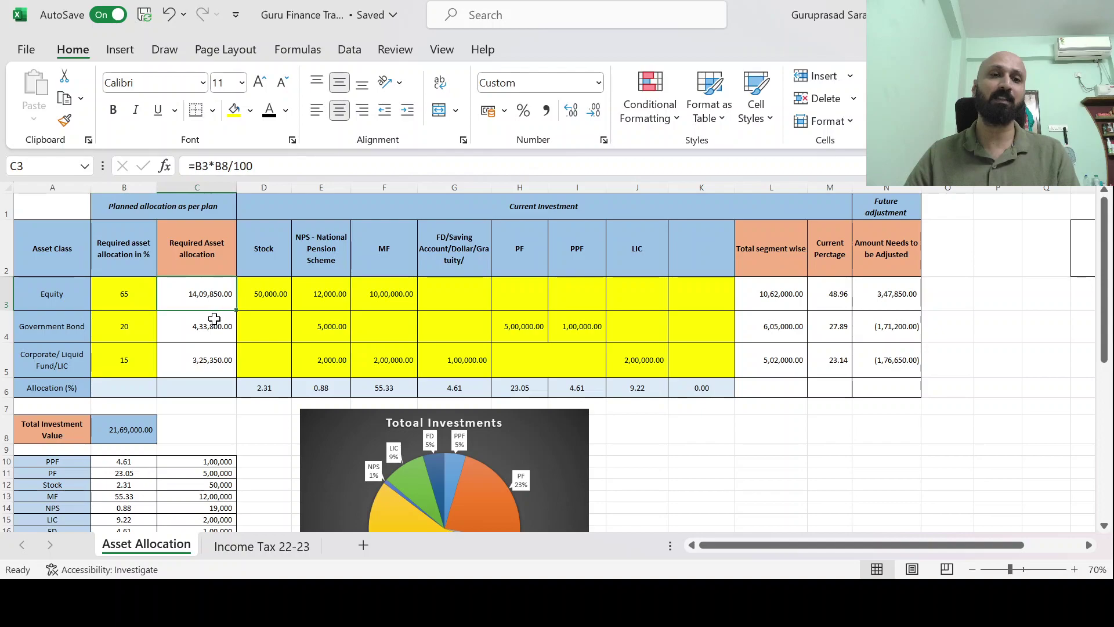
left_click(141, 328)
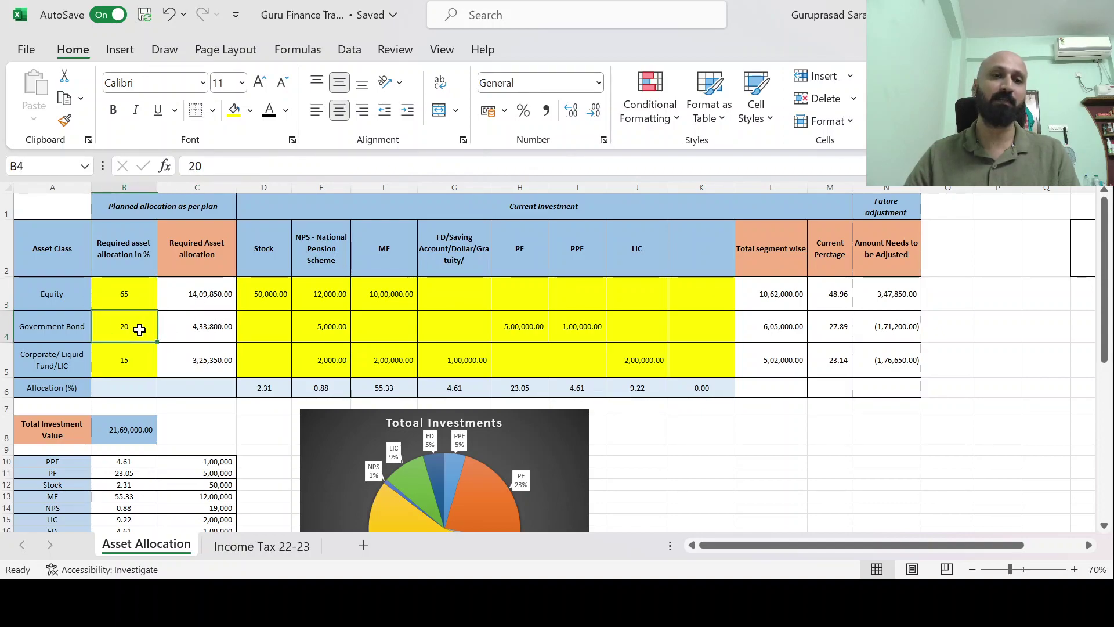
left_click(214, 328)
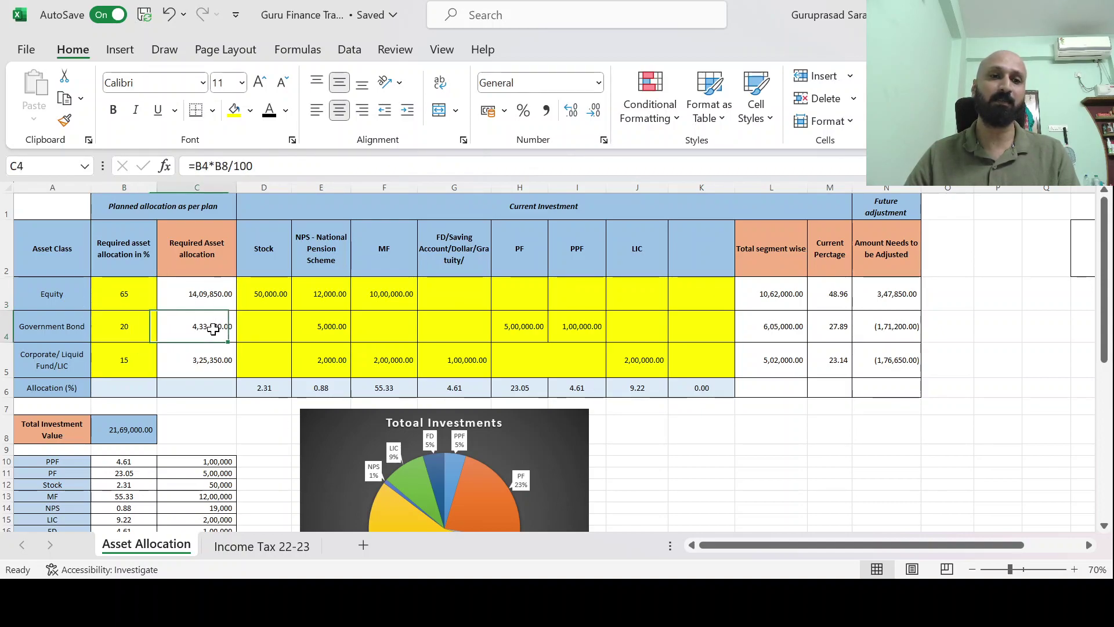
left_click(135, 369)
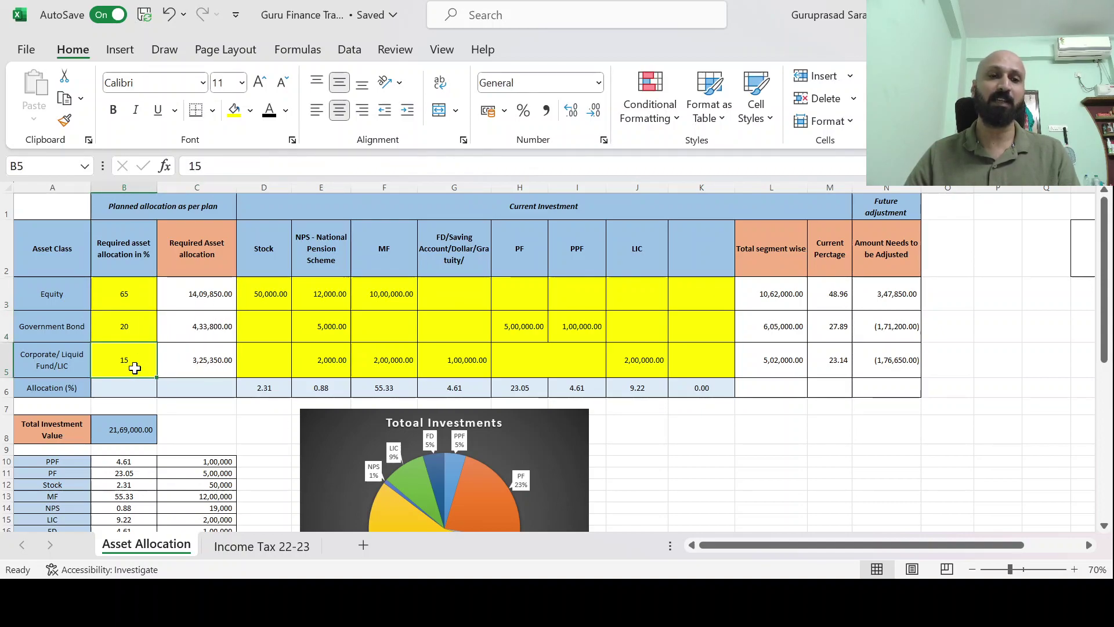
left_click(185, 362)
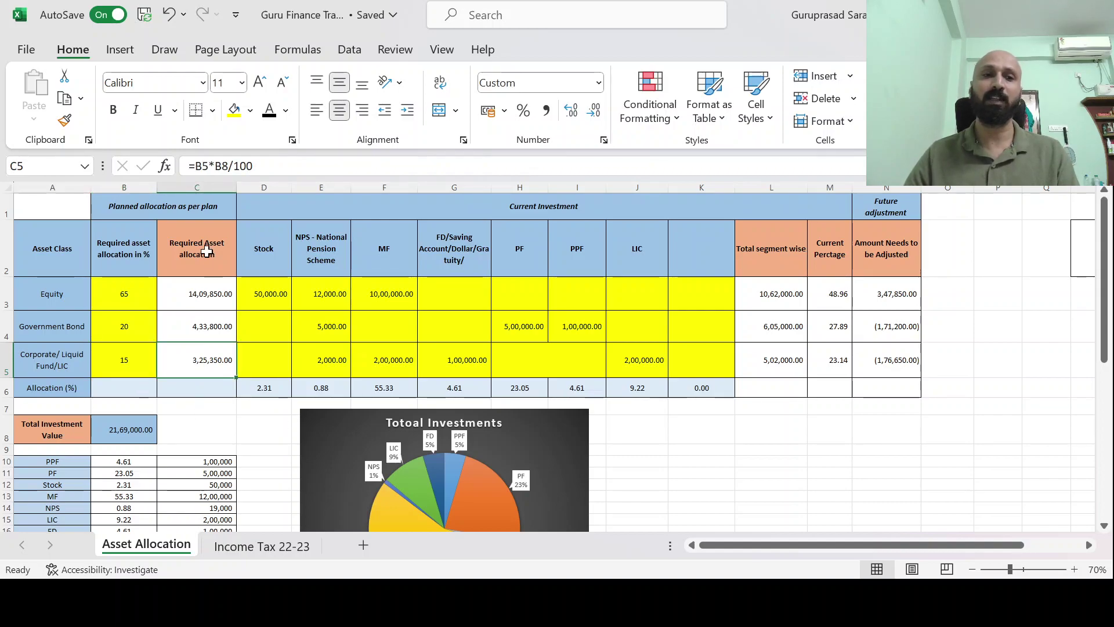
left_click(197, 188)
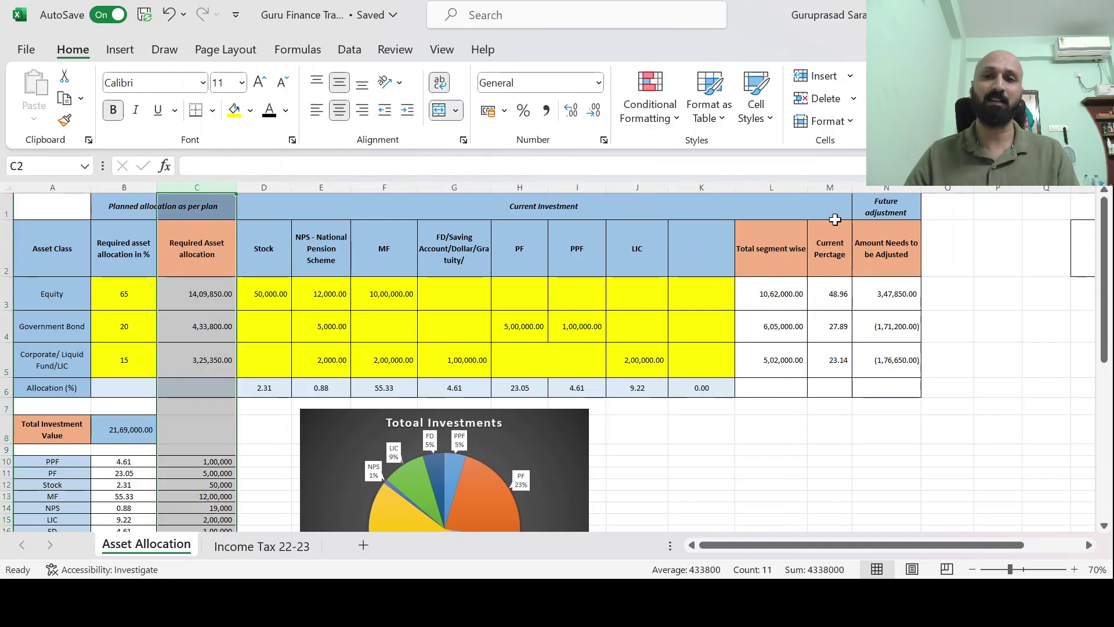
left_click(767, 183)
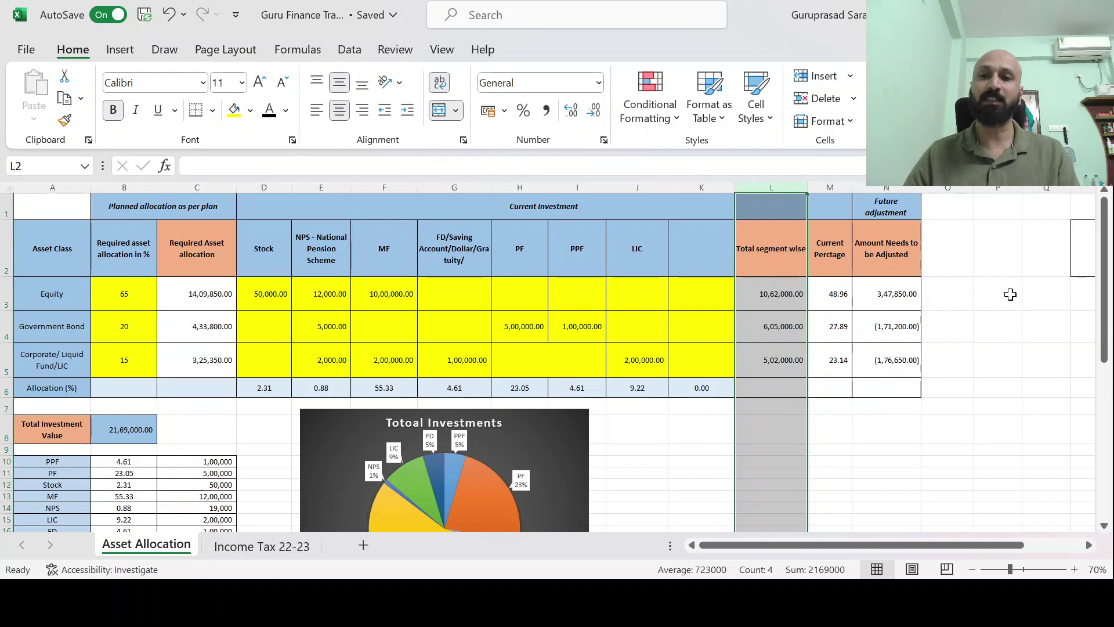
left_click(991, 358)
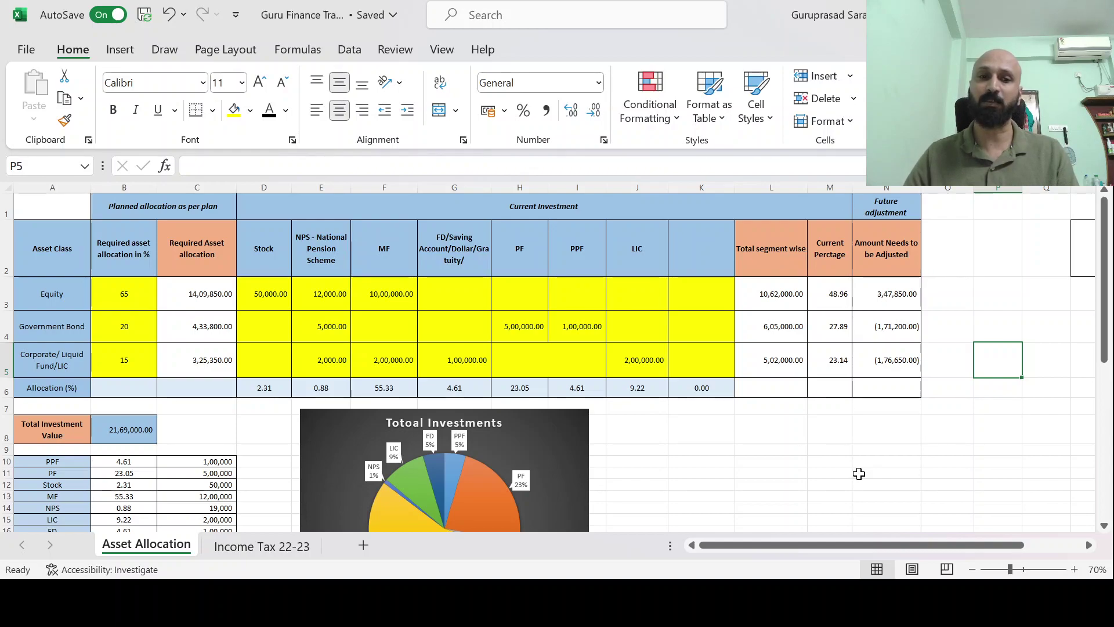
left_click_drag(289, 301, 706, 363)
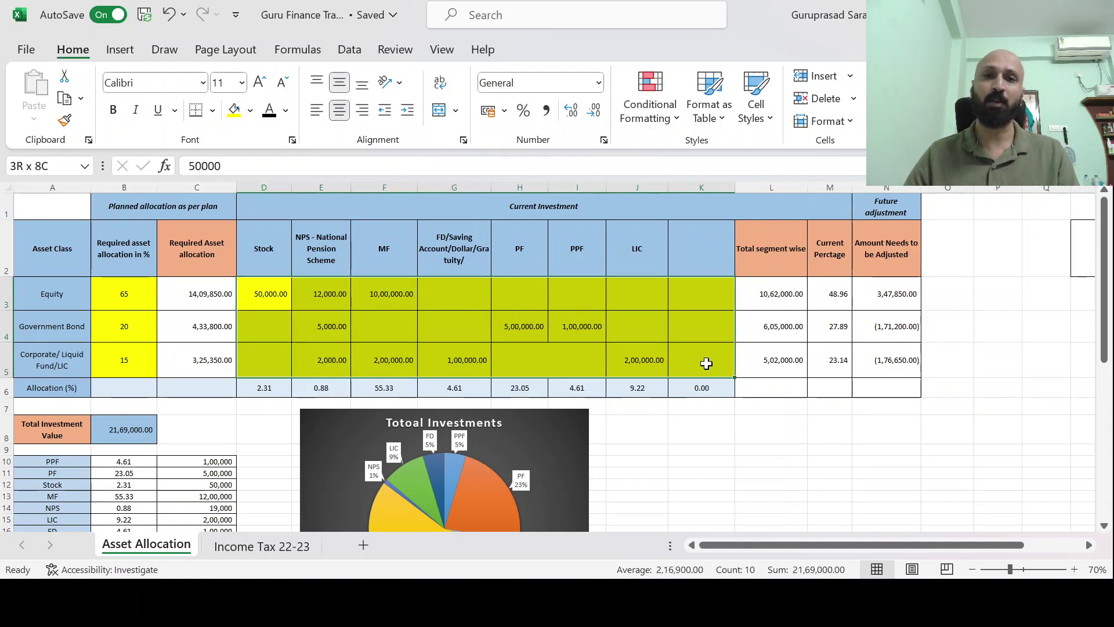
left_click_drag(706, 363, 707, 364)
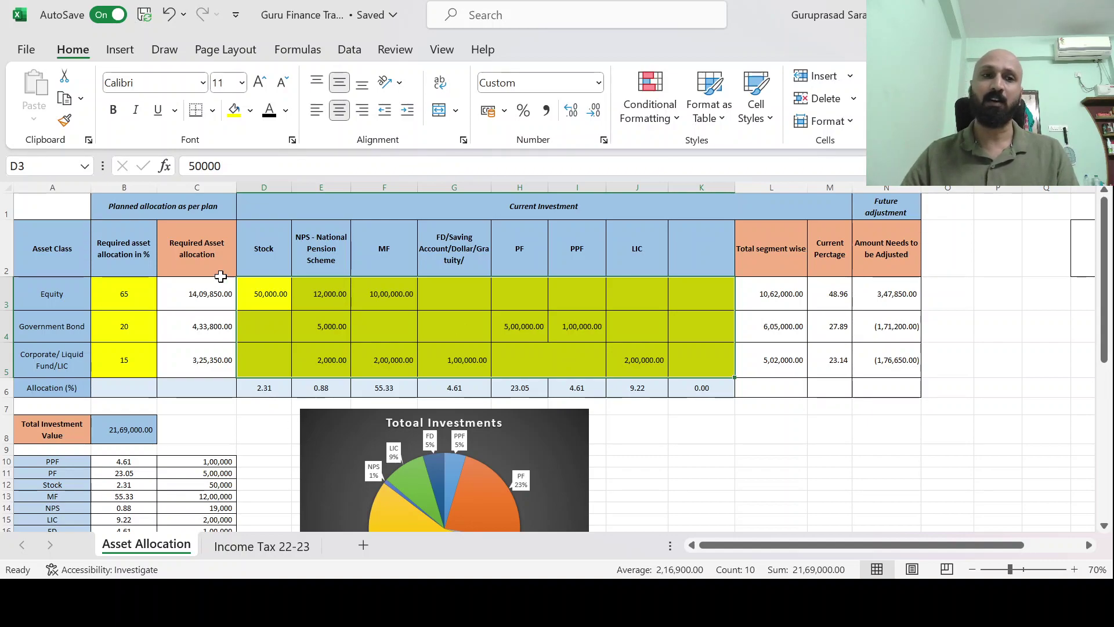
left_click(124, 187)
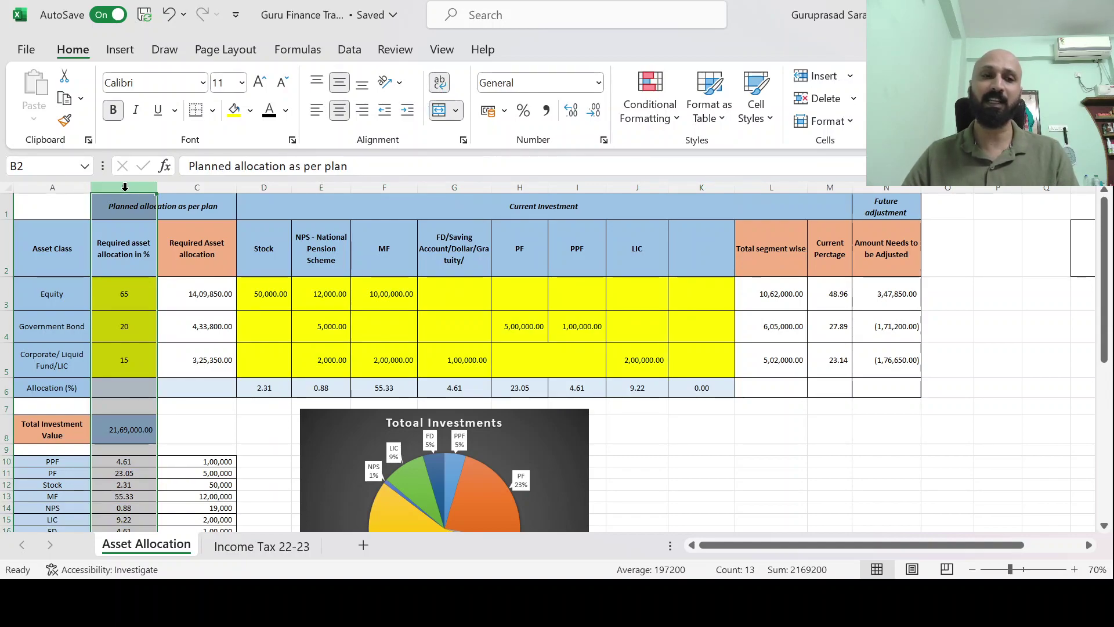
left_click_drag(124, 294, 128, 369)
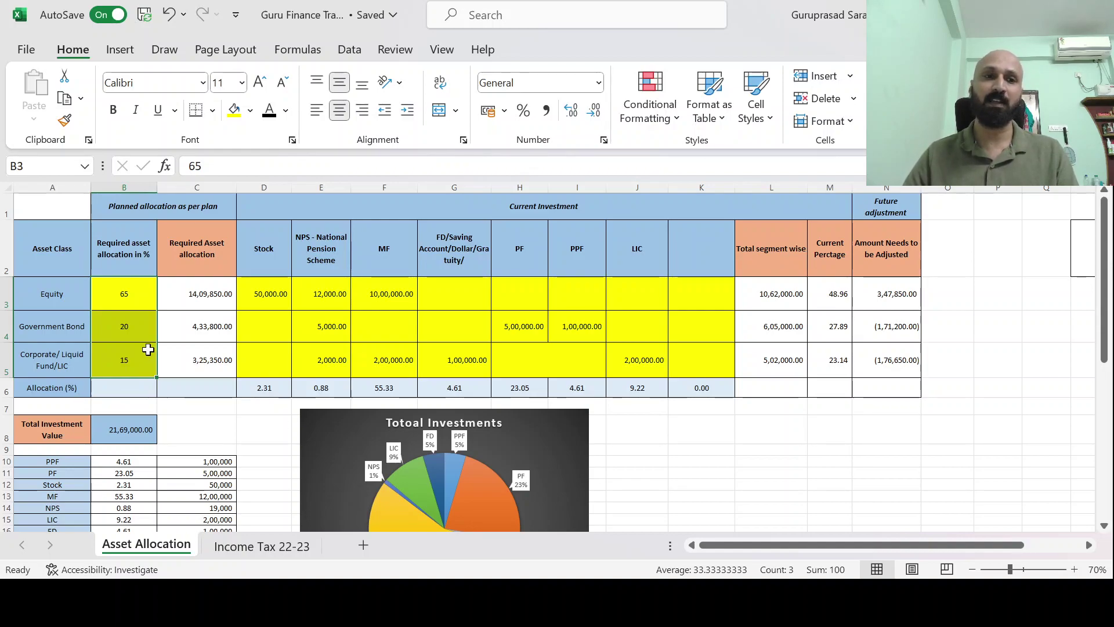
left_click(174, 325)
left_click_drag(124, 287, 129, 363)
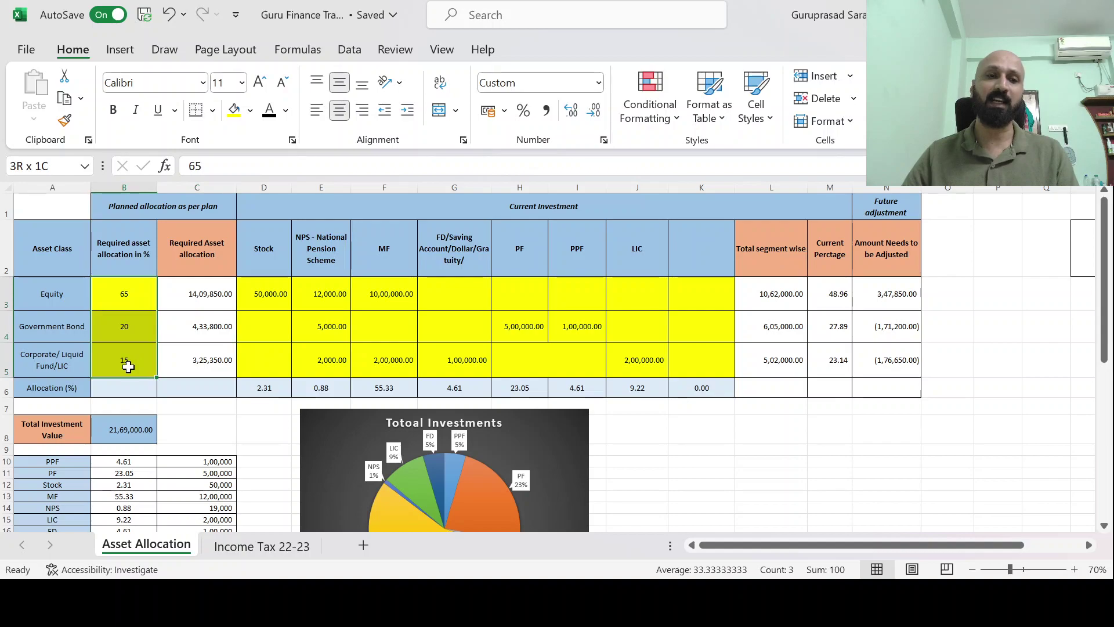
mouse_move(267, 286)
left_mouse_down()
mouse_move(542, 369)
mouse_move(710, 366)
left_mouse_up()
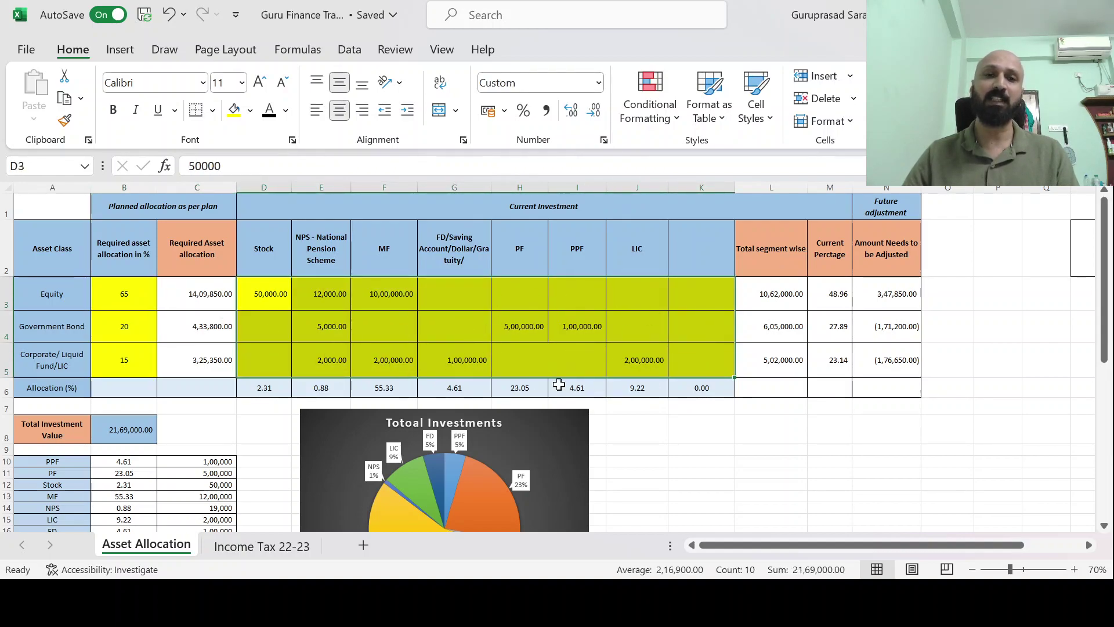
left_click_drag(133, 294, 122, 363)
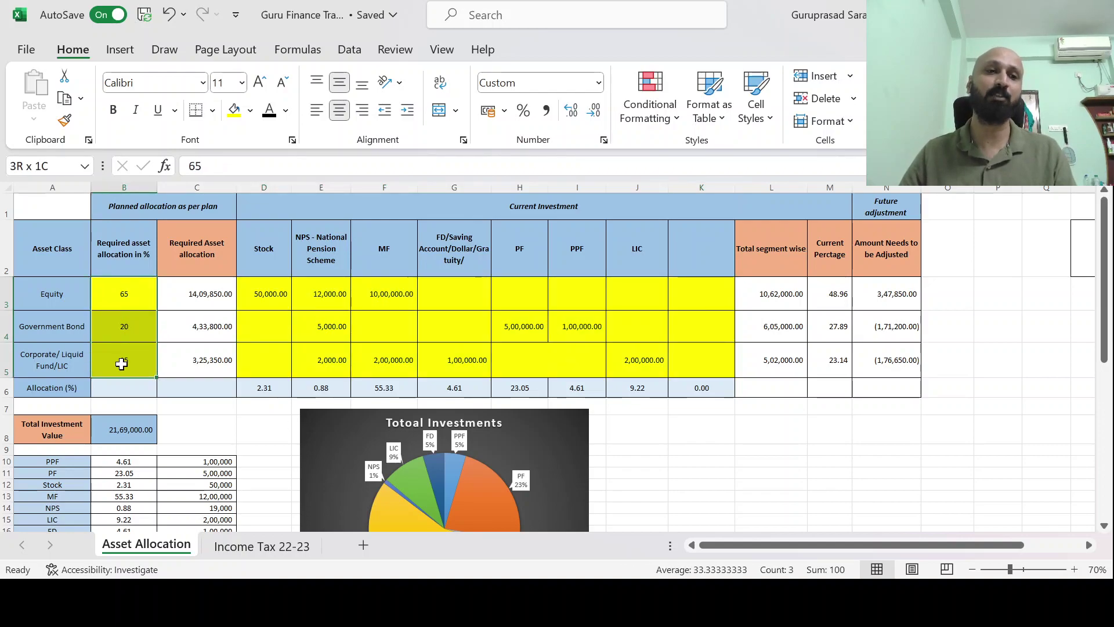
mouse_move(267, 288)
left_mouse_down()
mouse_move(493, 351)
mouse_move(703, 355)
left_mouse_up()
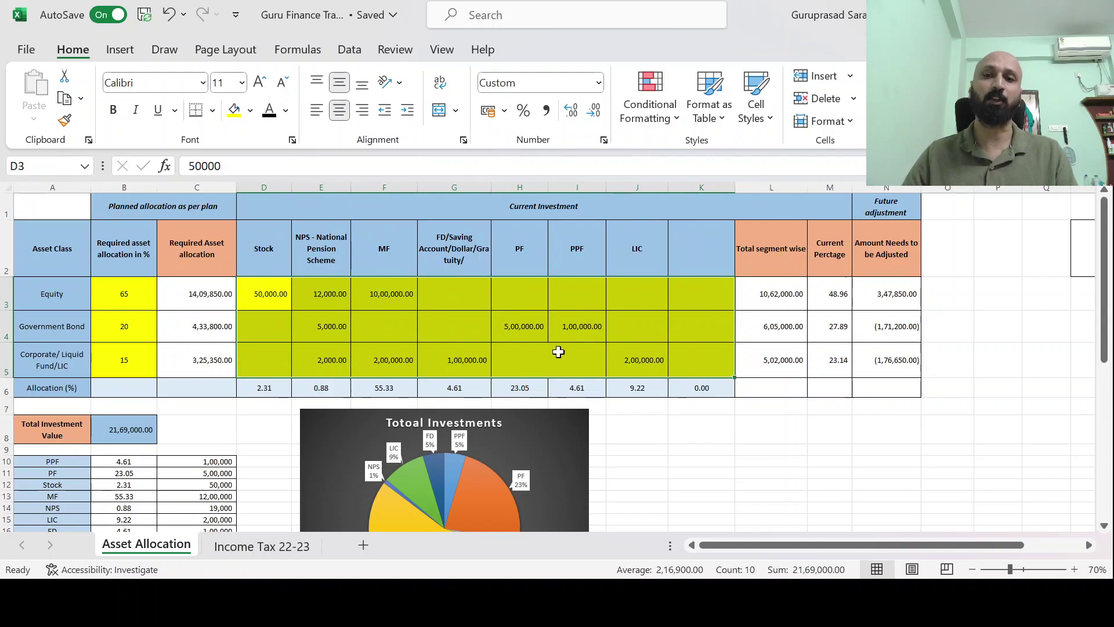
left_click(758, 489)
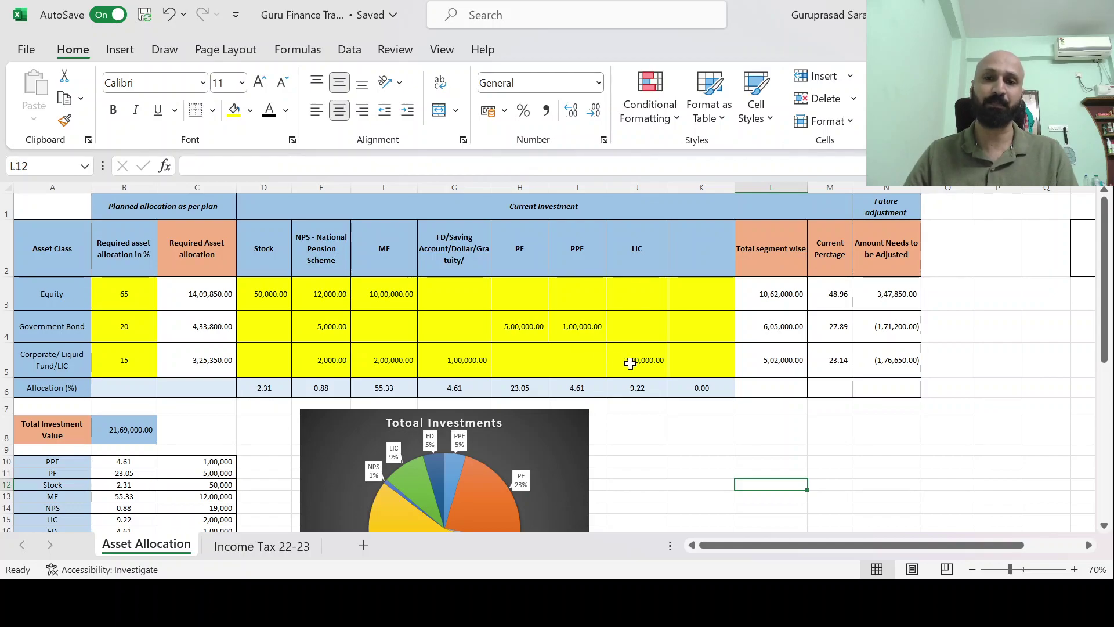
scroll(645, 366, "down", 2)
scroll(656, 372, "down", 1)
scroll(673, 378, "up", 3)
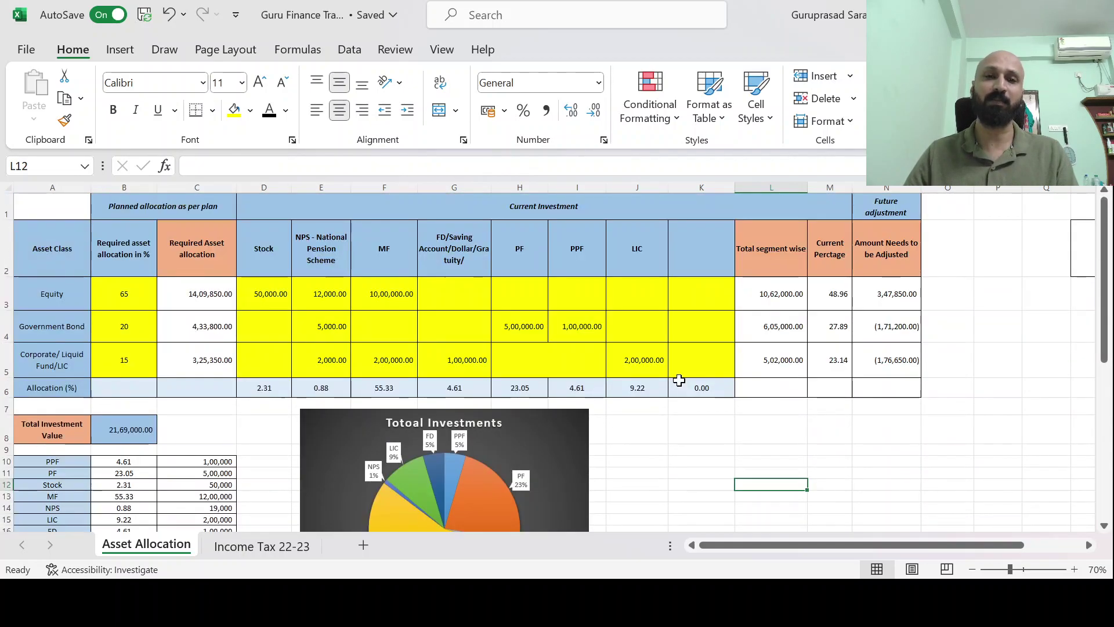